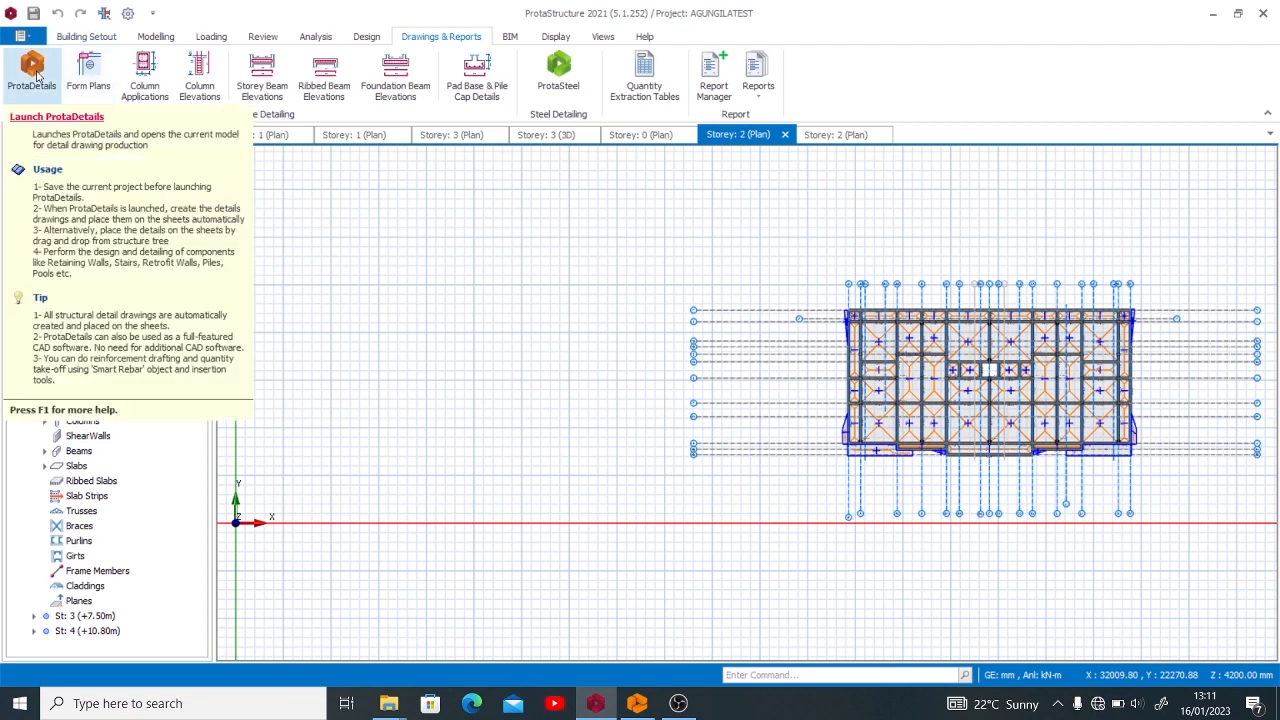
- Launch ProtaDetails from the current model and open the retaining wall design
left_click(32, 72)
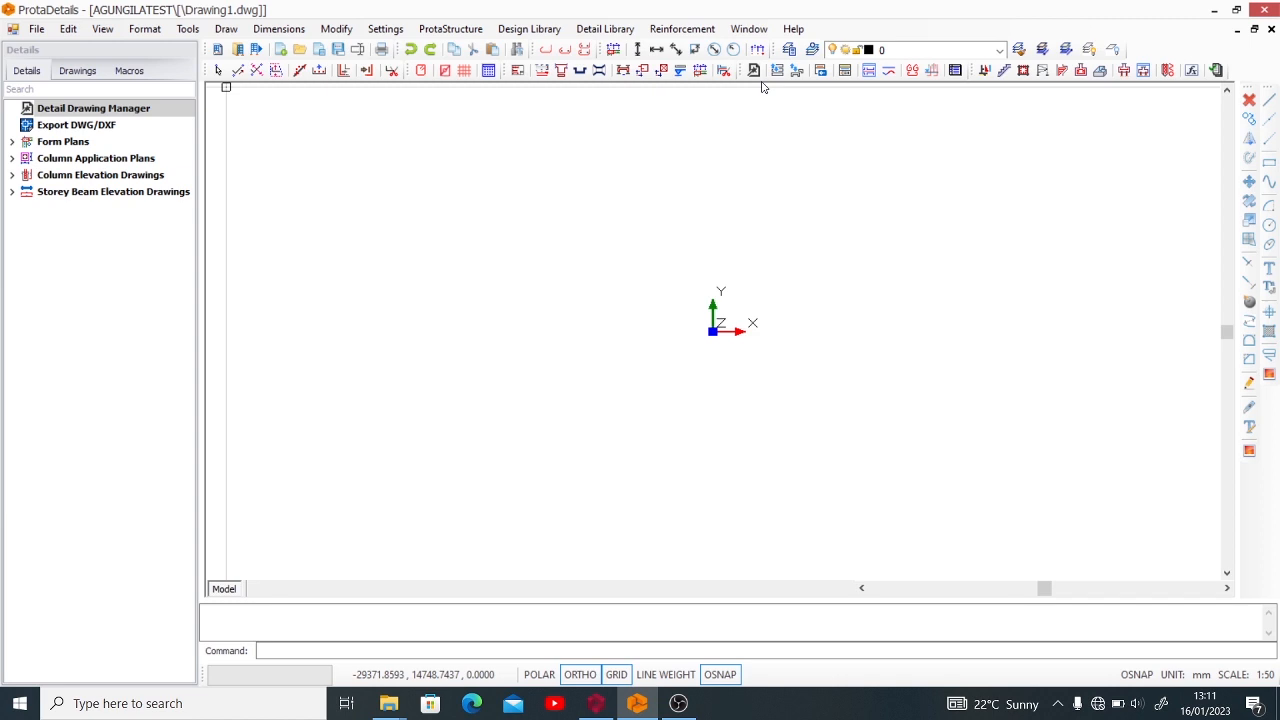
left_click(983, 72)
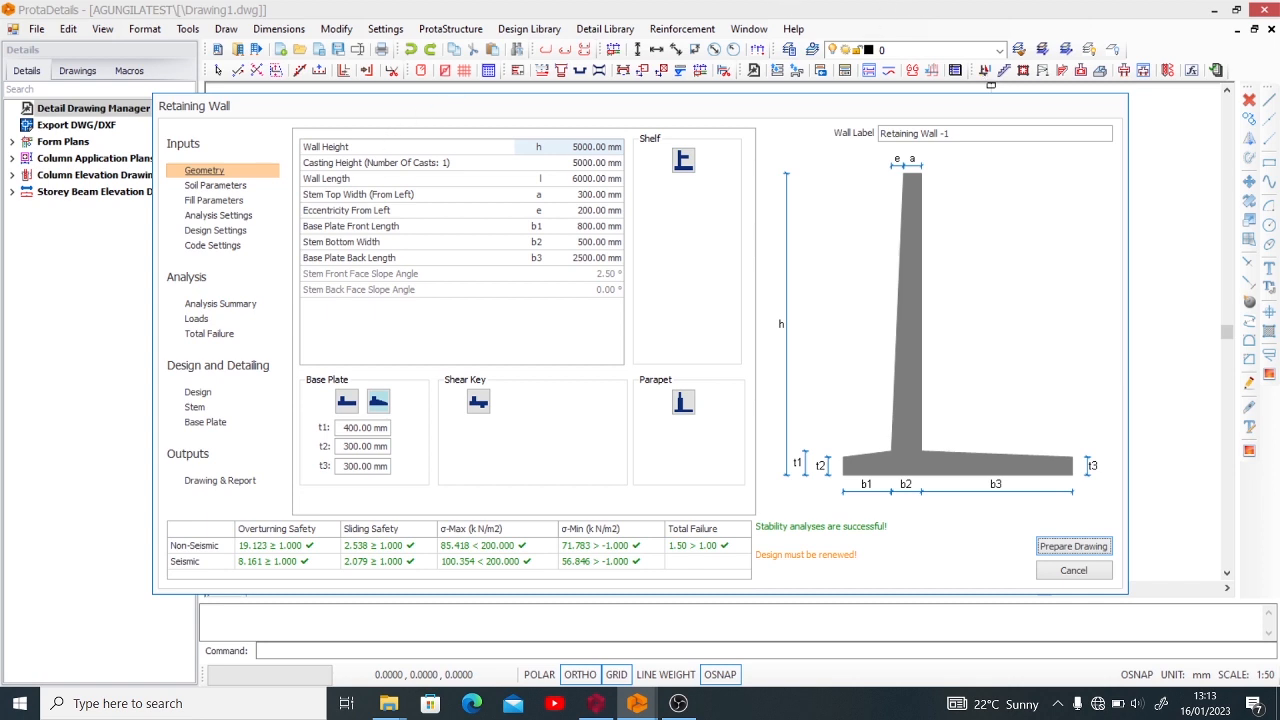
- Review the retaining wall's height, casting height, length, stem top width, eccentricity and base plate front length
left_click(576, 147)
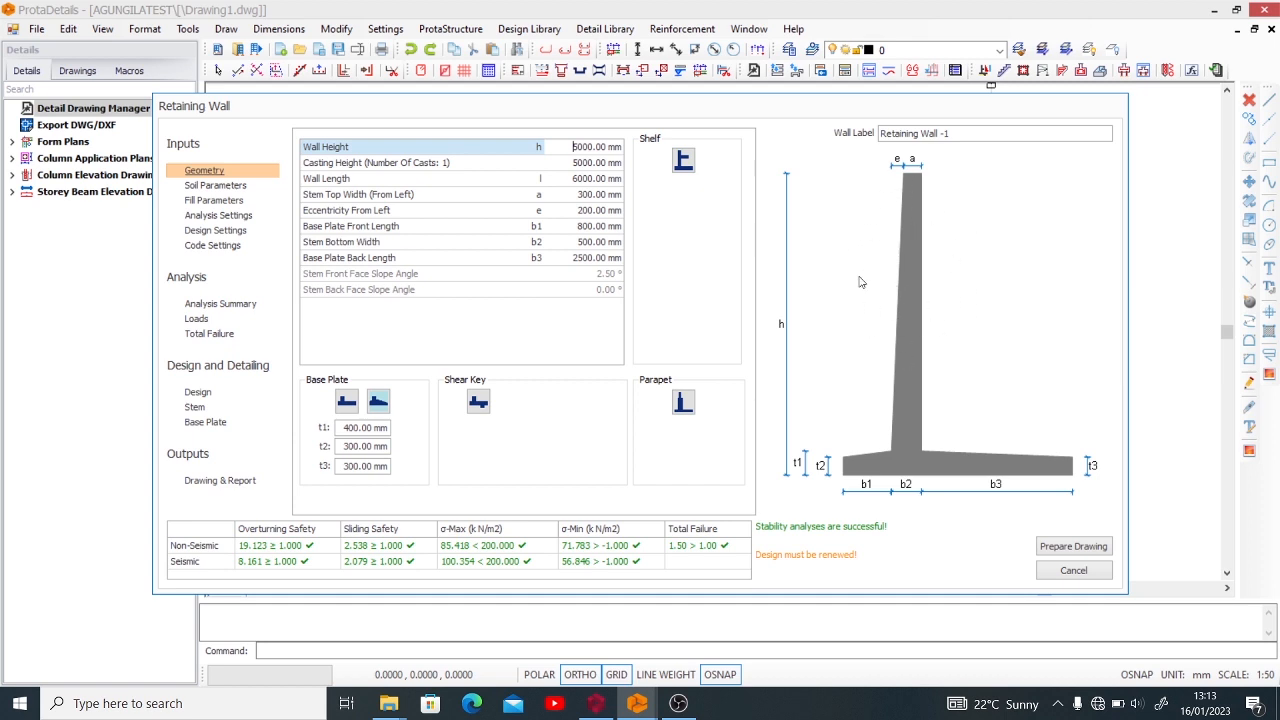
left_click(596, 163)
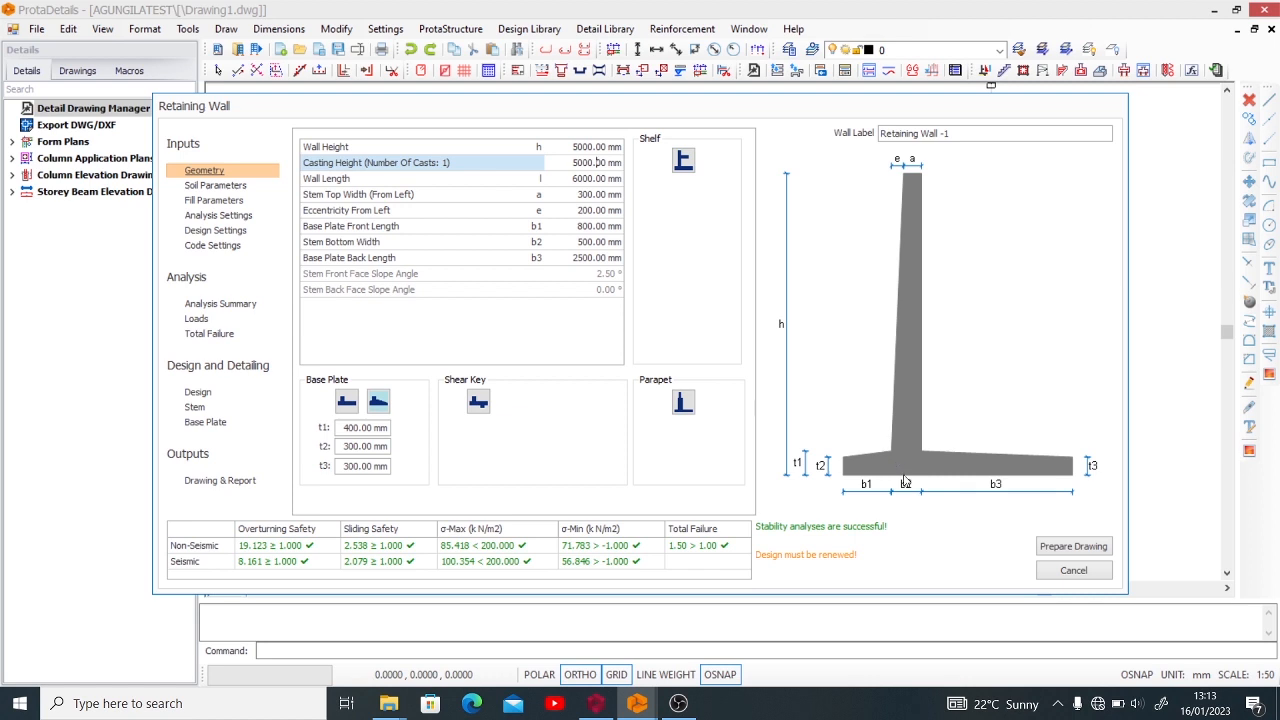
left_click(494, 183)
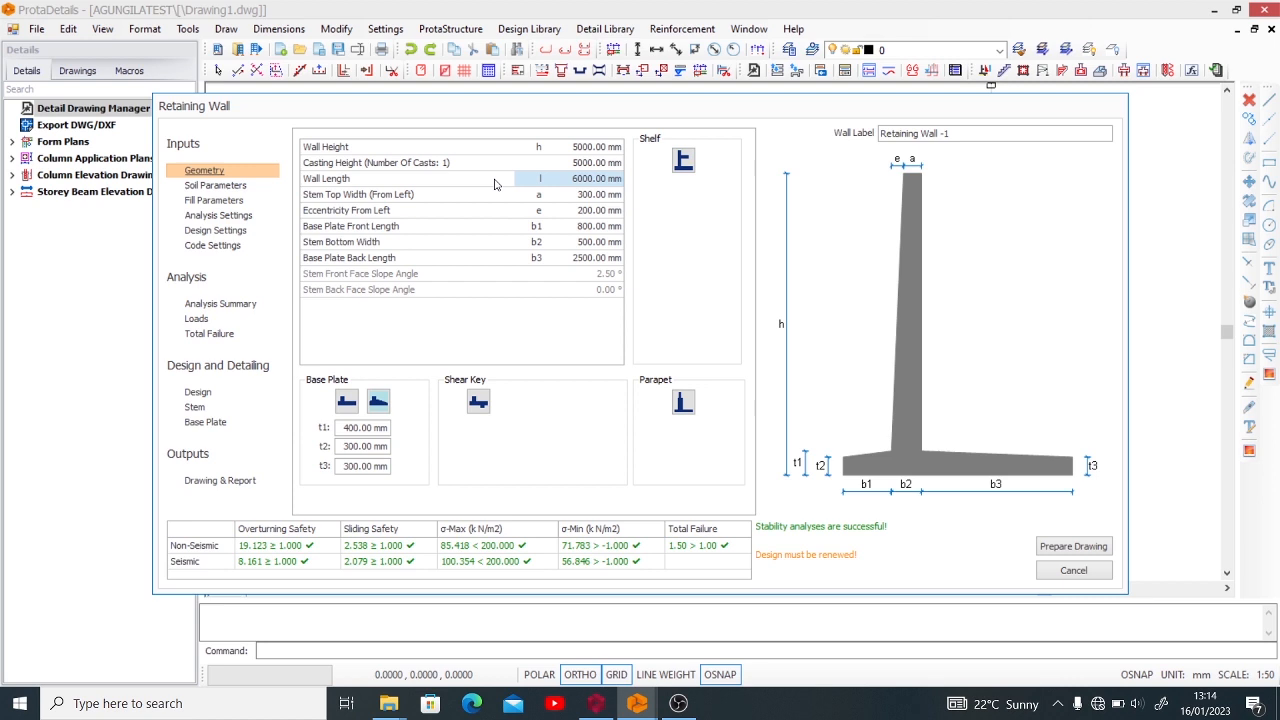
left_click(590, 194)
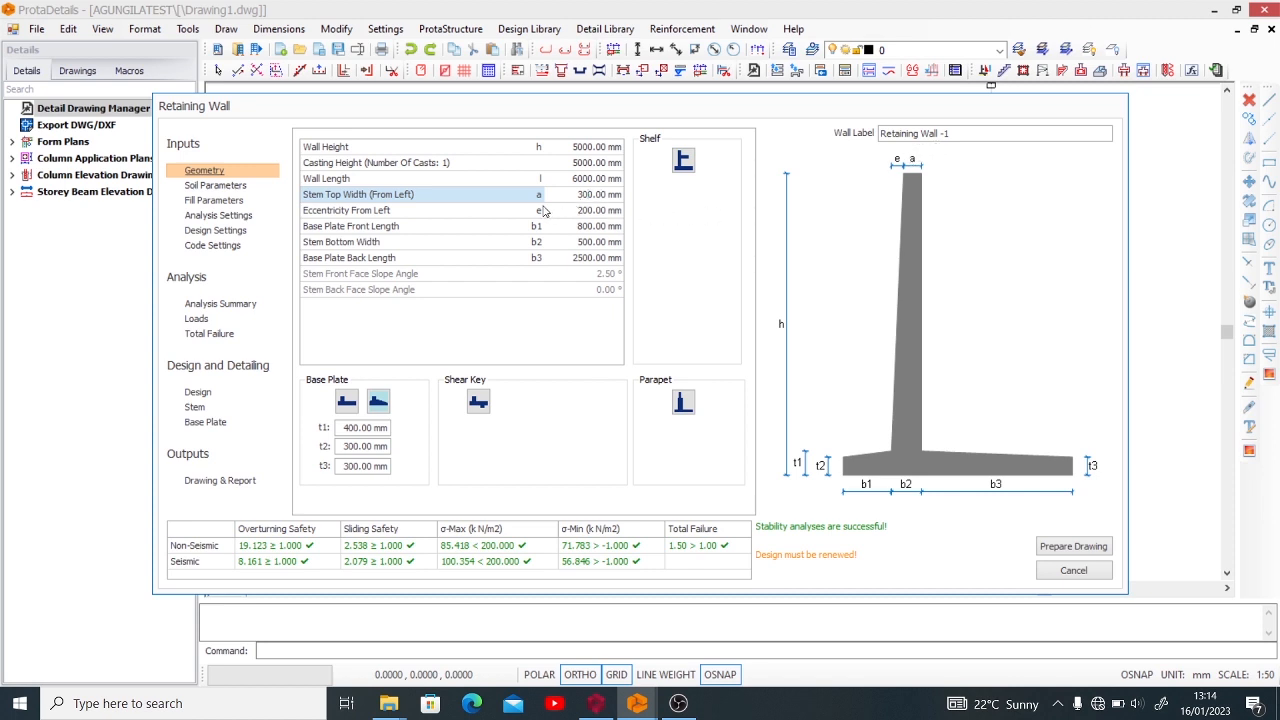
left_click(484, 214)
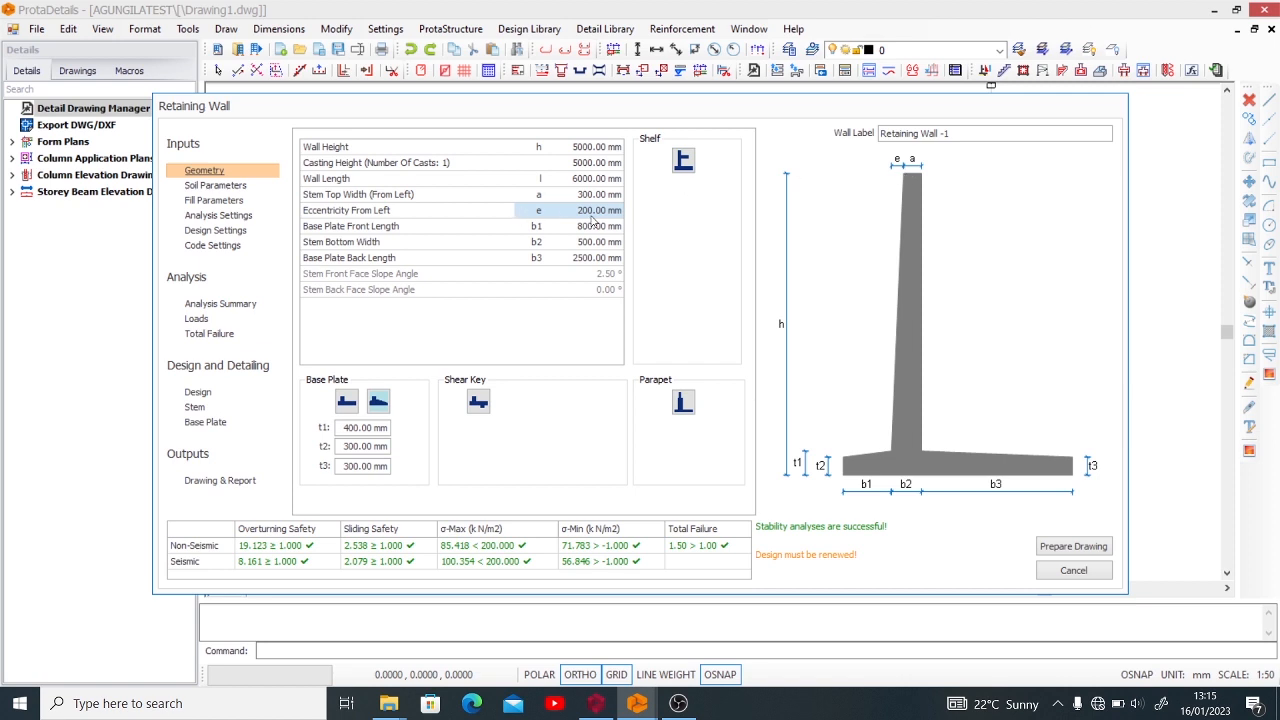
left_click(445, 233)
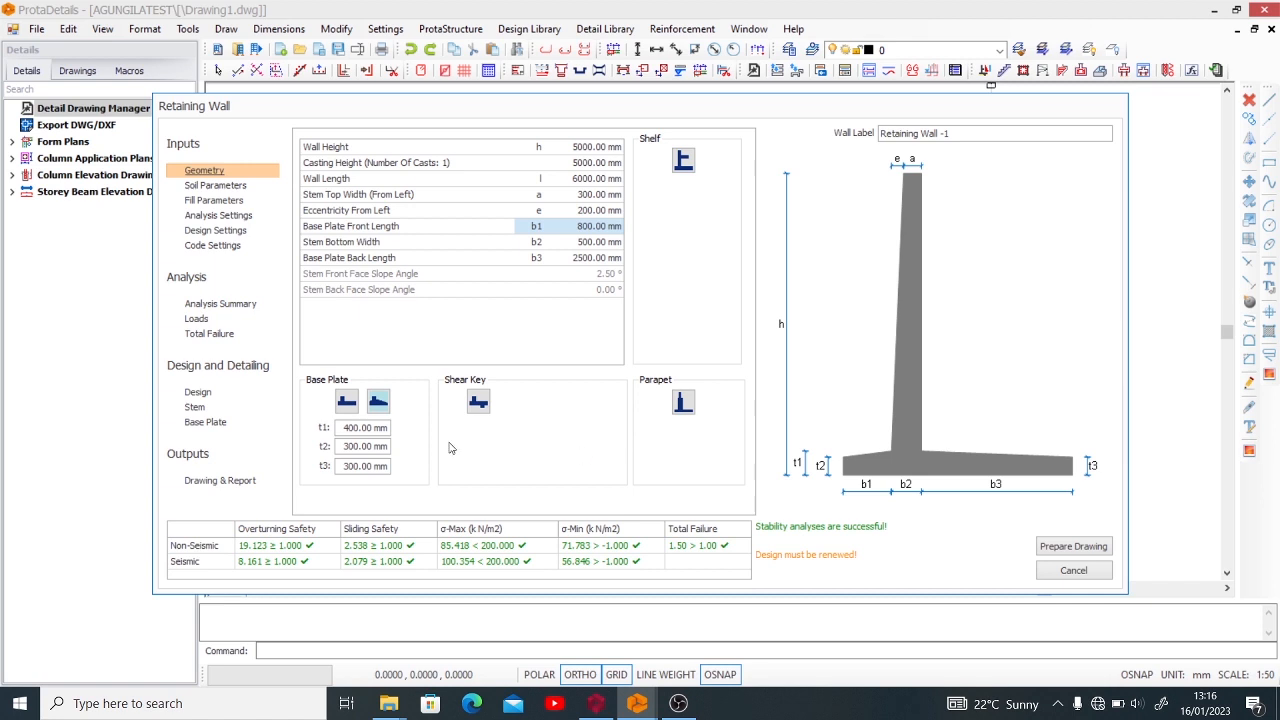
- Compare the flat and tapered base plate shapes and choose the flat one with a single thickness
left_click(346, 401)
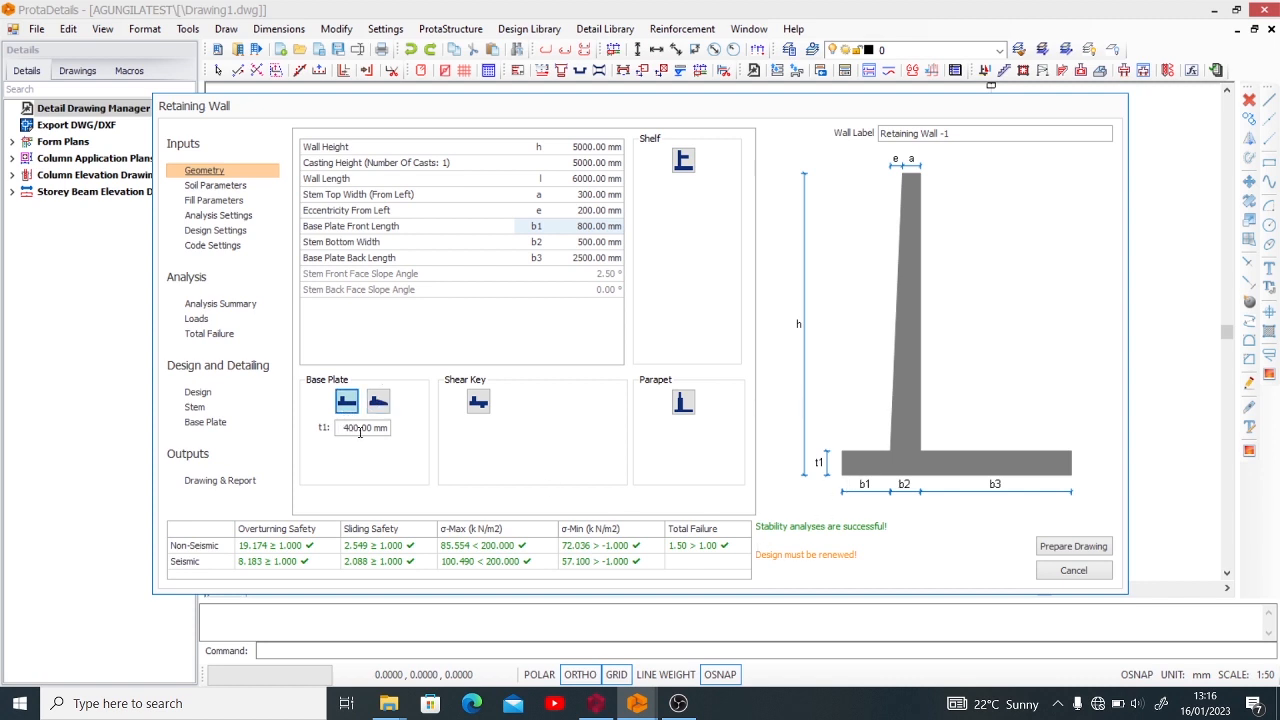
left_click(378, 402)
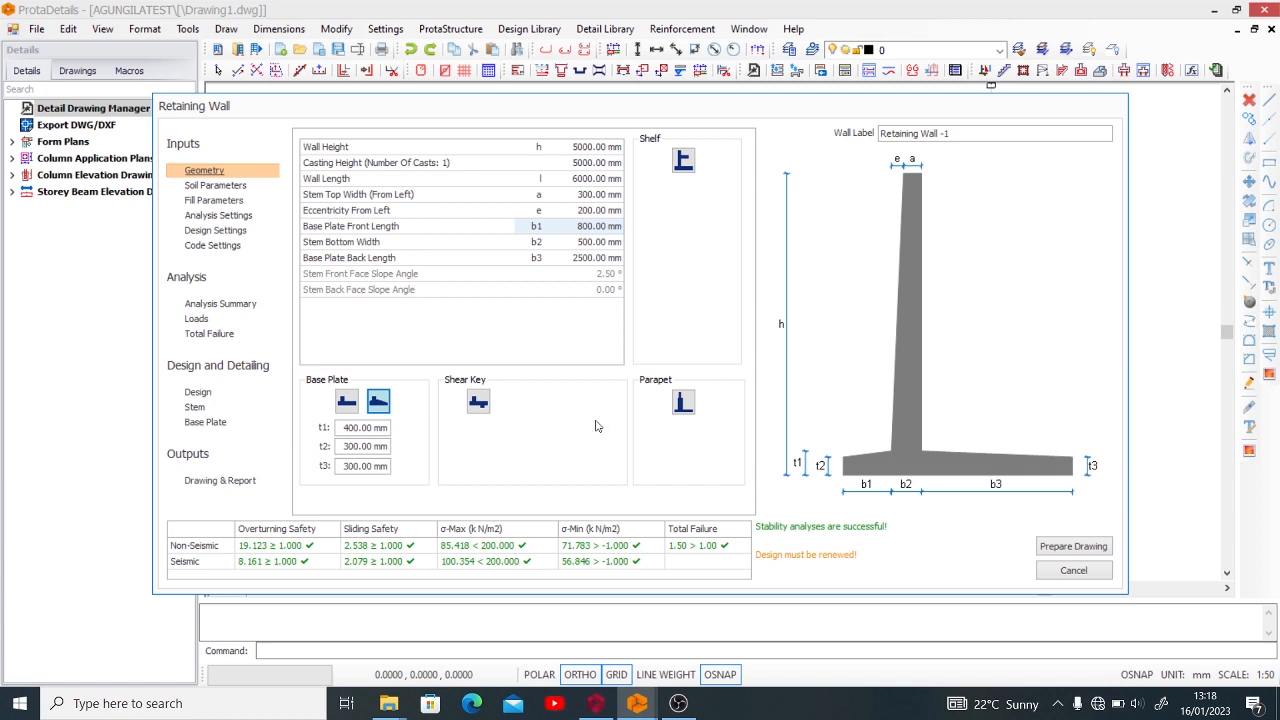
left_click(347, 412)
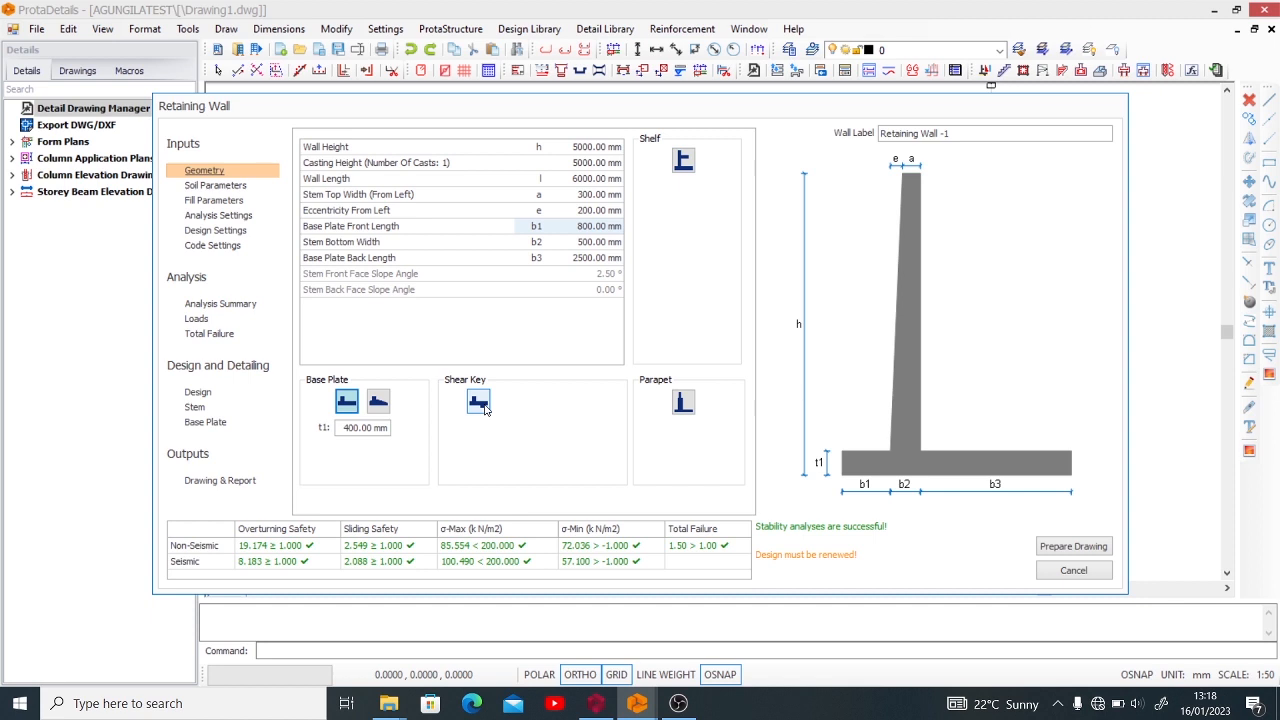
- Try adding a shear key under the base plate and a parapet on the stem, removing each again
left_click(482, 405)
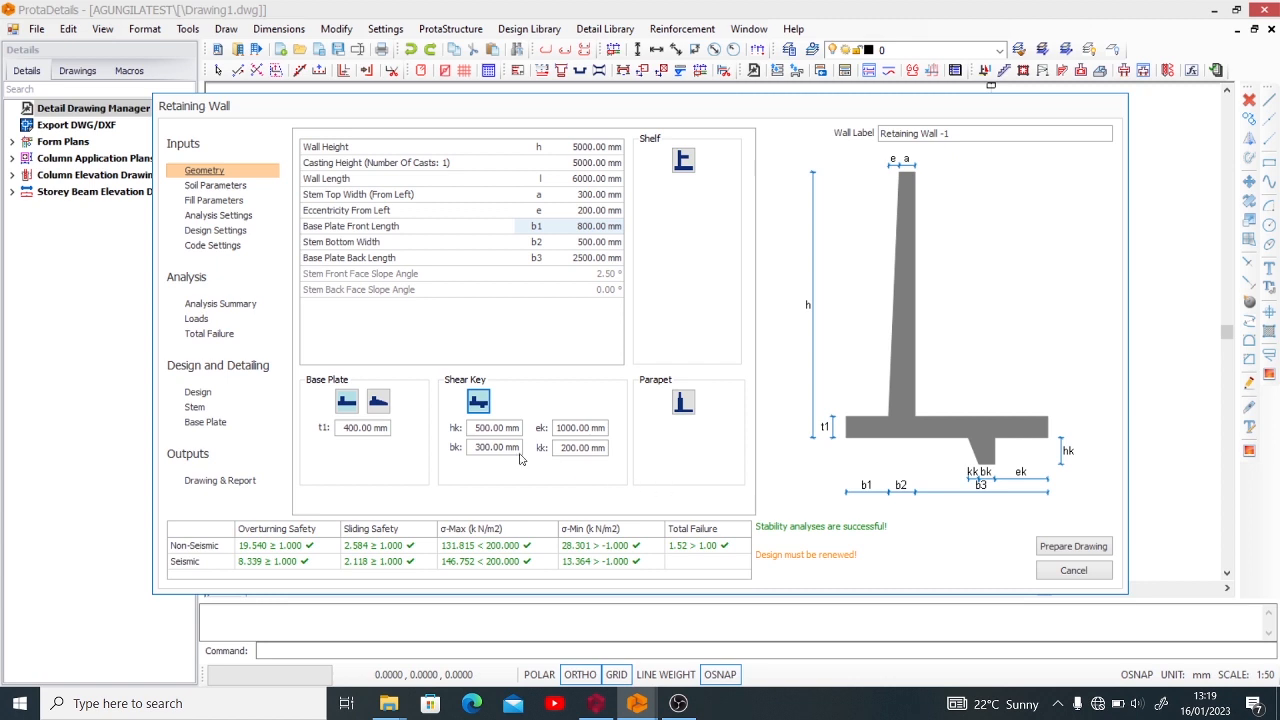
left_click(477, 403)
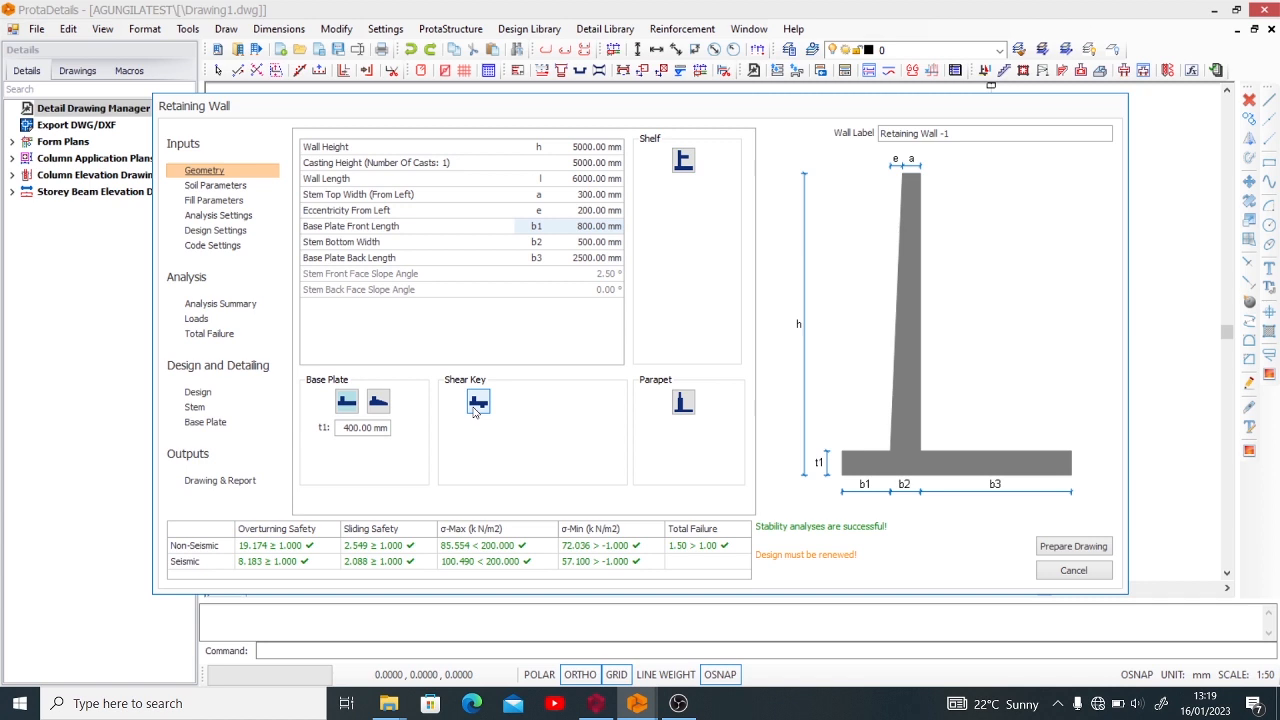
left_click(477, 403)
left_click(684, 403)
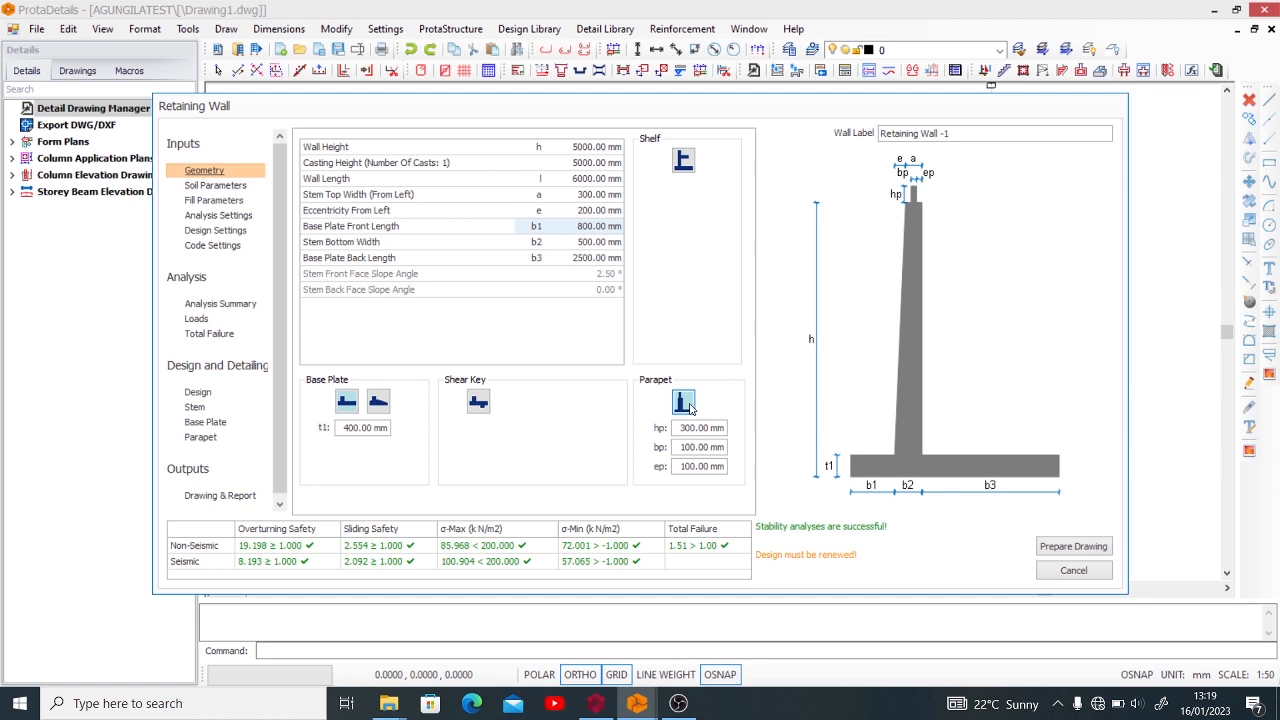
left_click(686, 403)
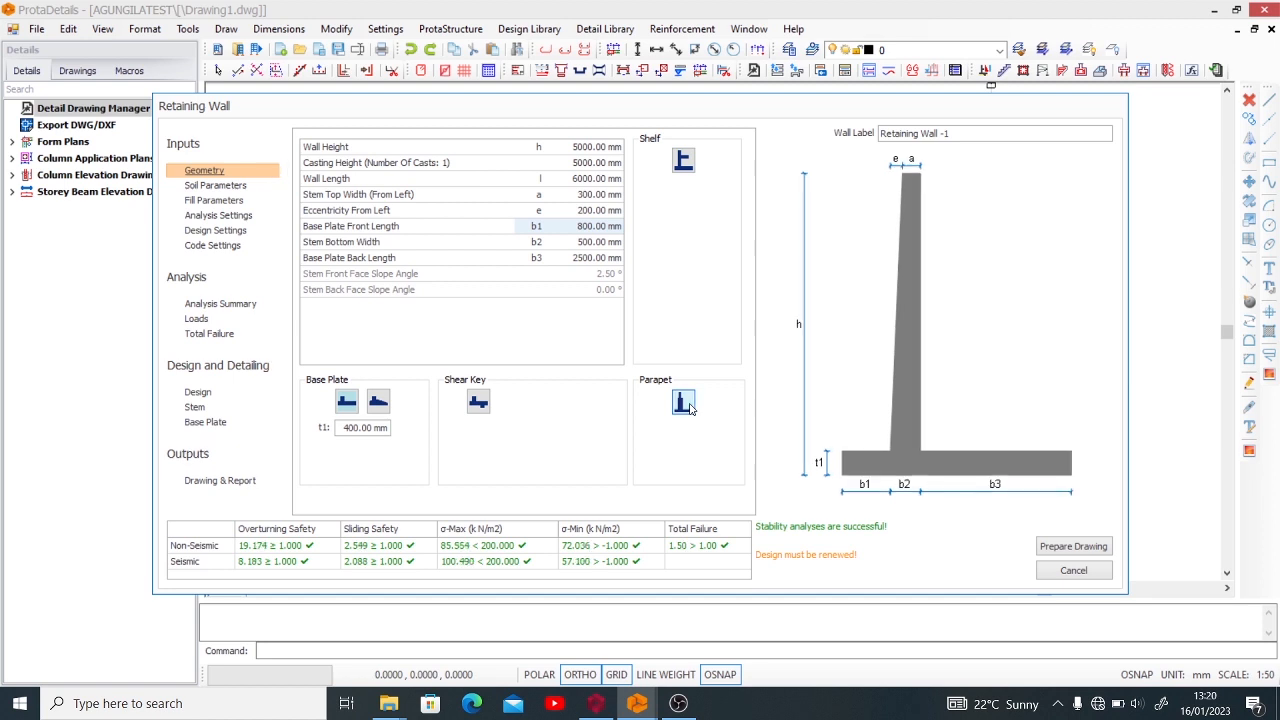
- Try adding a shelf to the back of the stem and remove it again
left_click(681, 166)
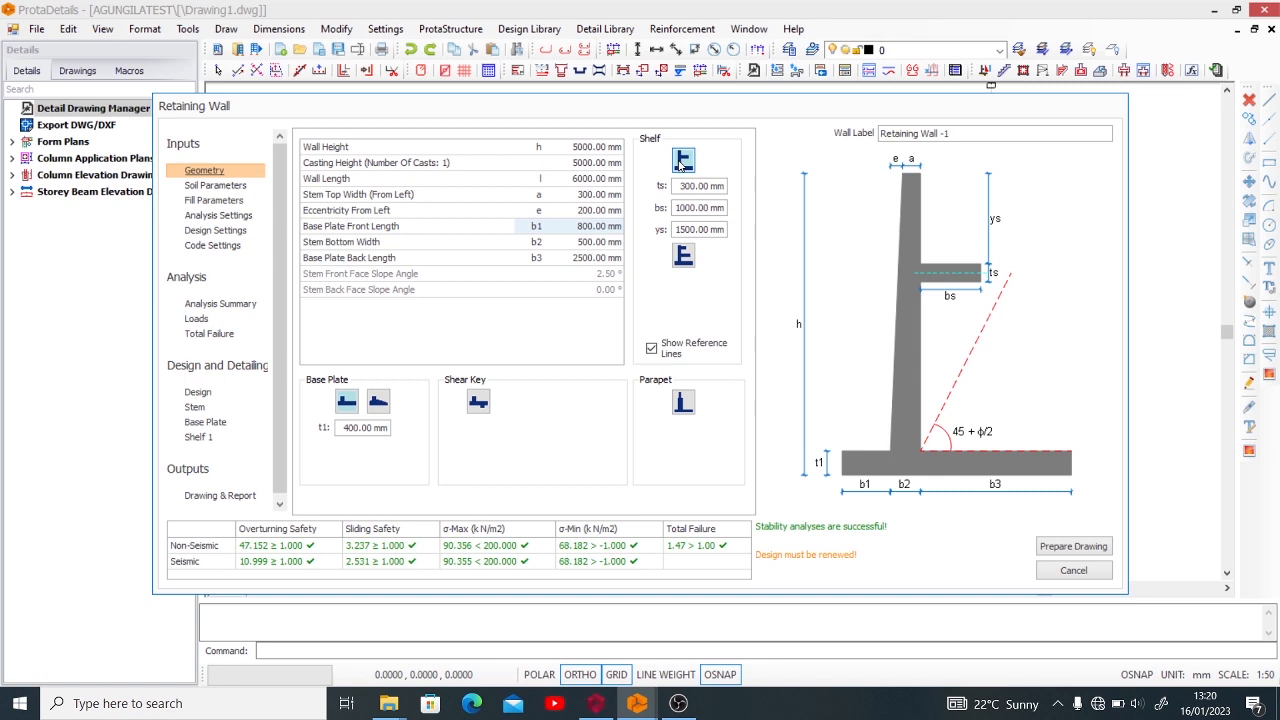
left_click(683, 160)
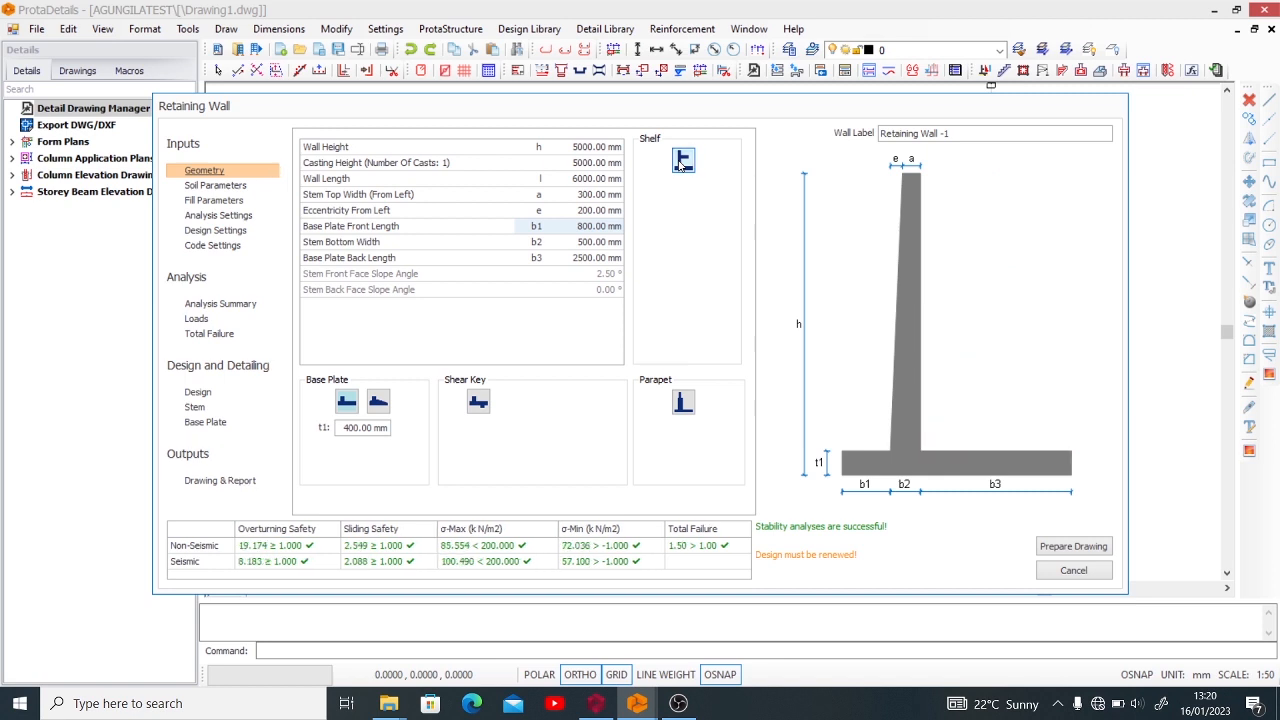
left_click(683, 160)
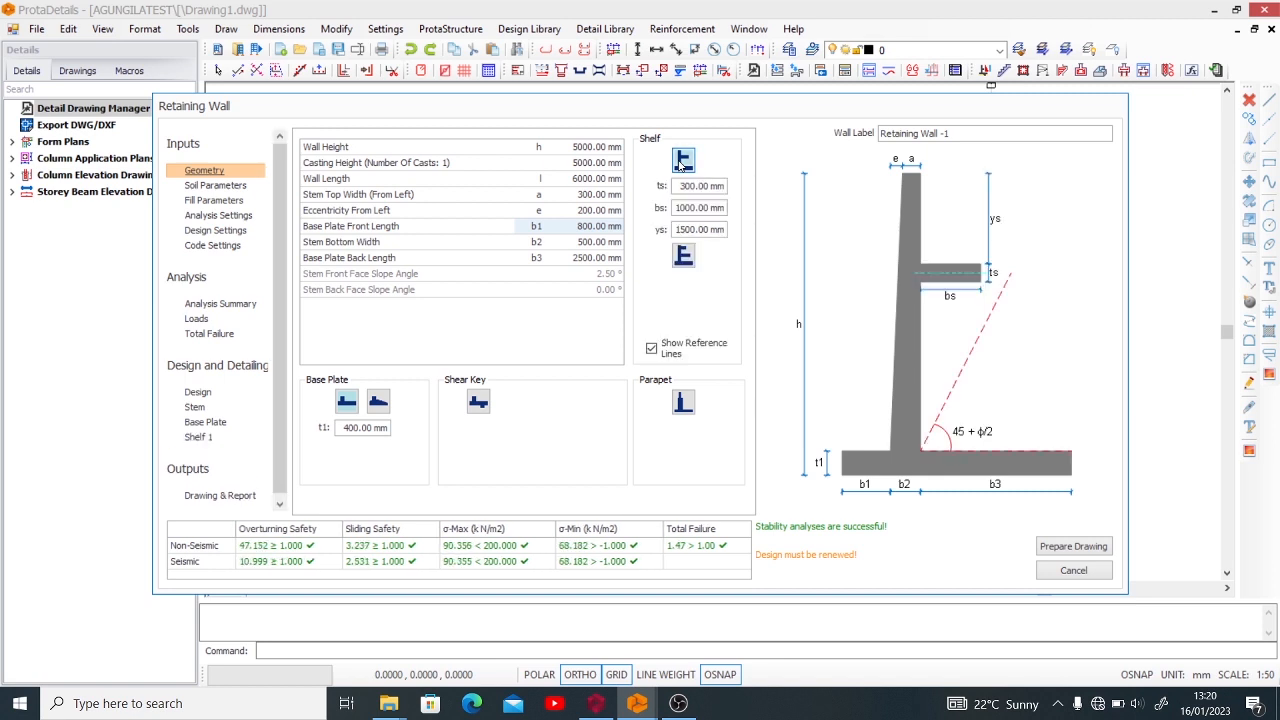
left_click(683, 160)
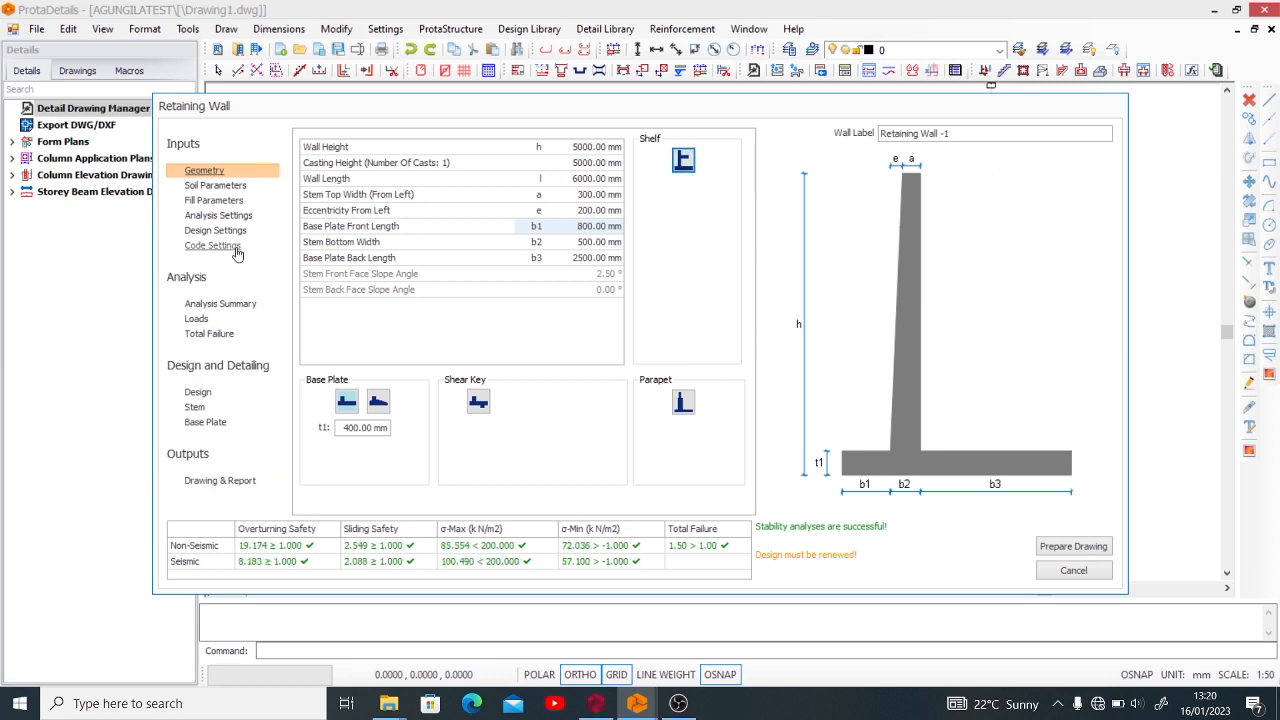
- In the soil parameters, try the cohesive soil option for the front fill and the back fill, turning each off again
left_click(230, 186)
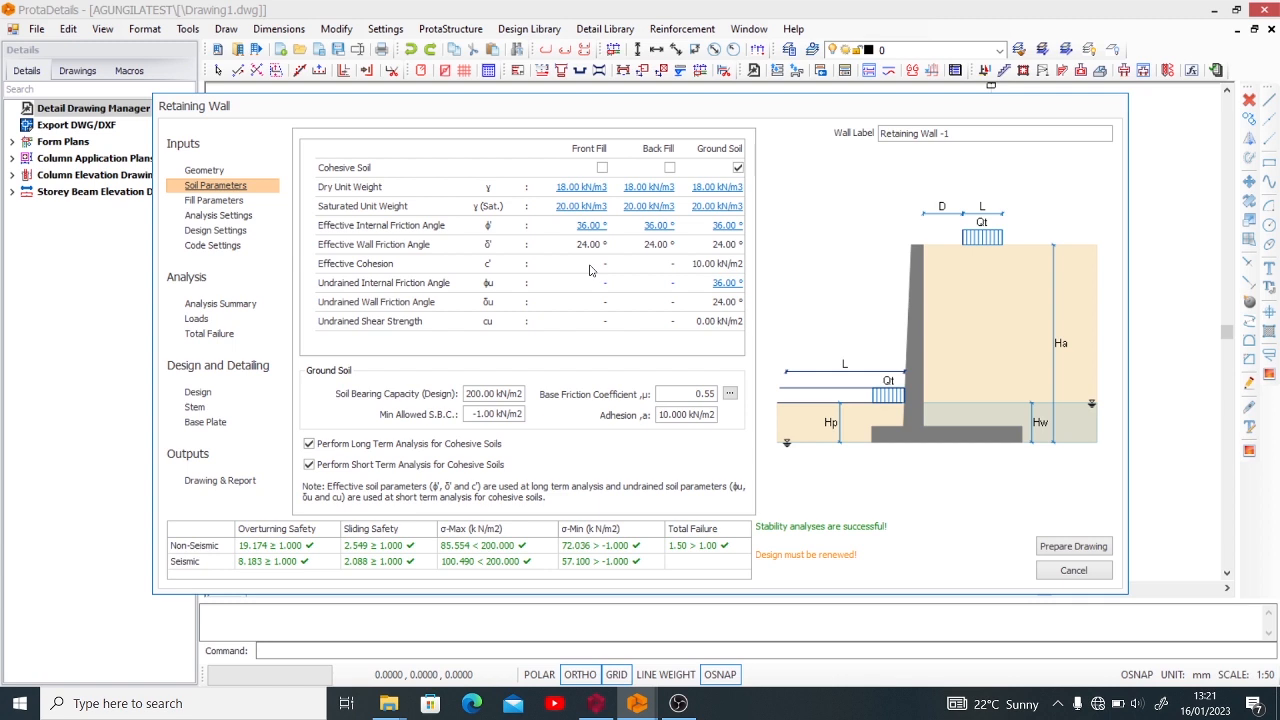
left_click(600, 168)
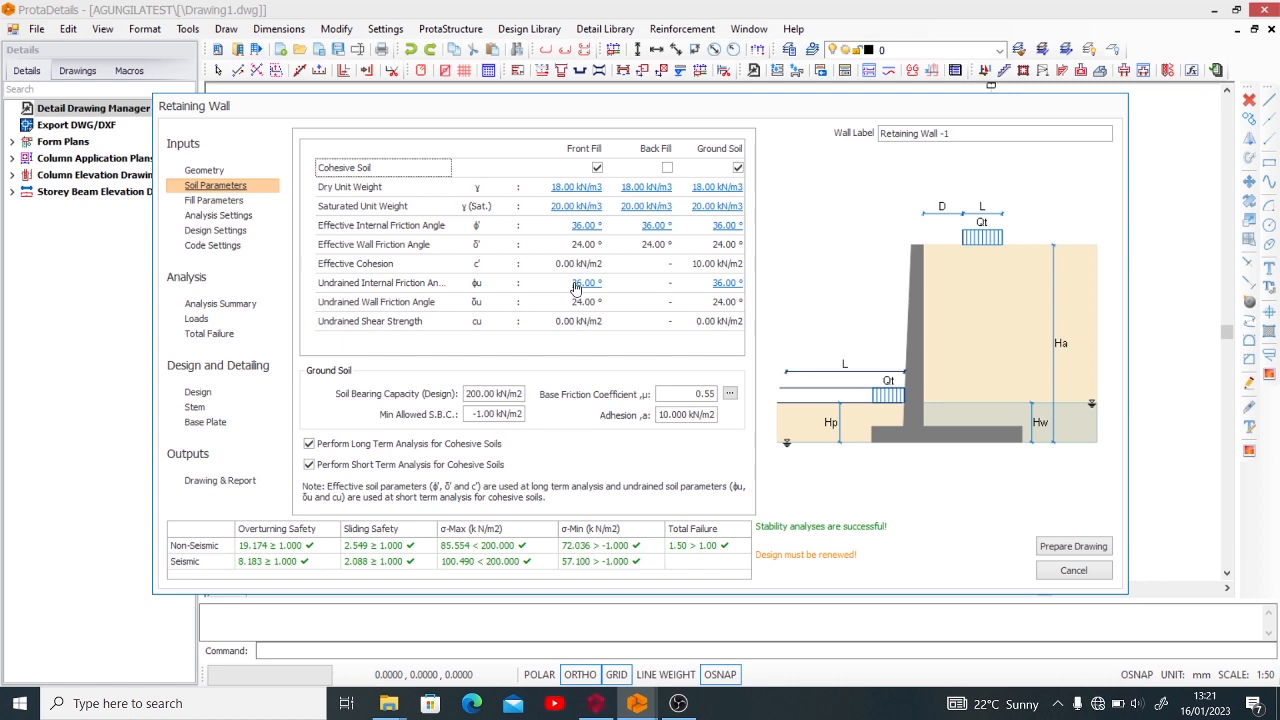
left_click(596, 167)
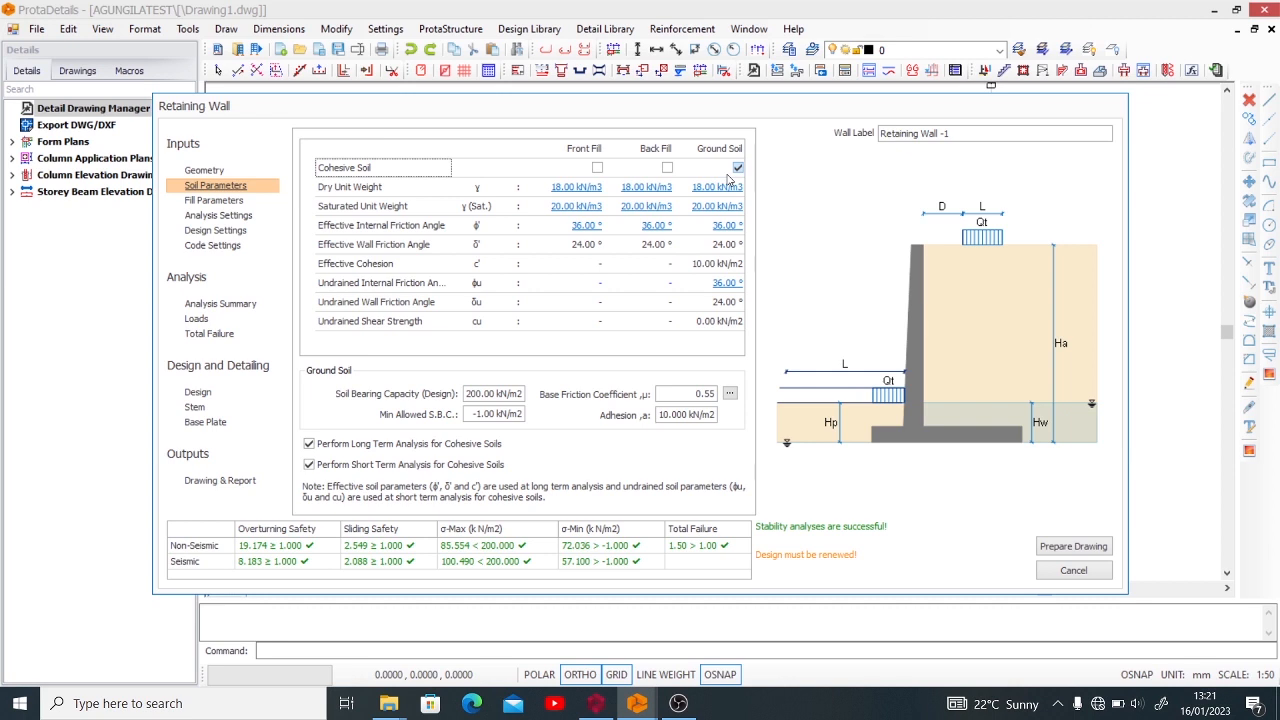
left_click(668, 168)
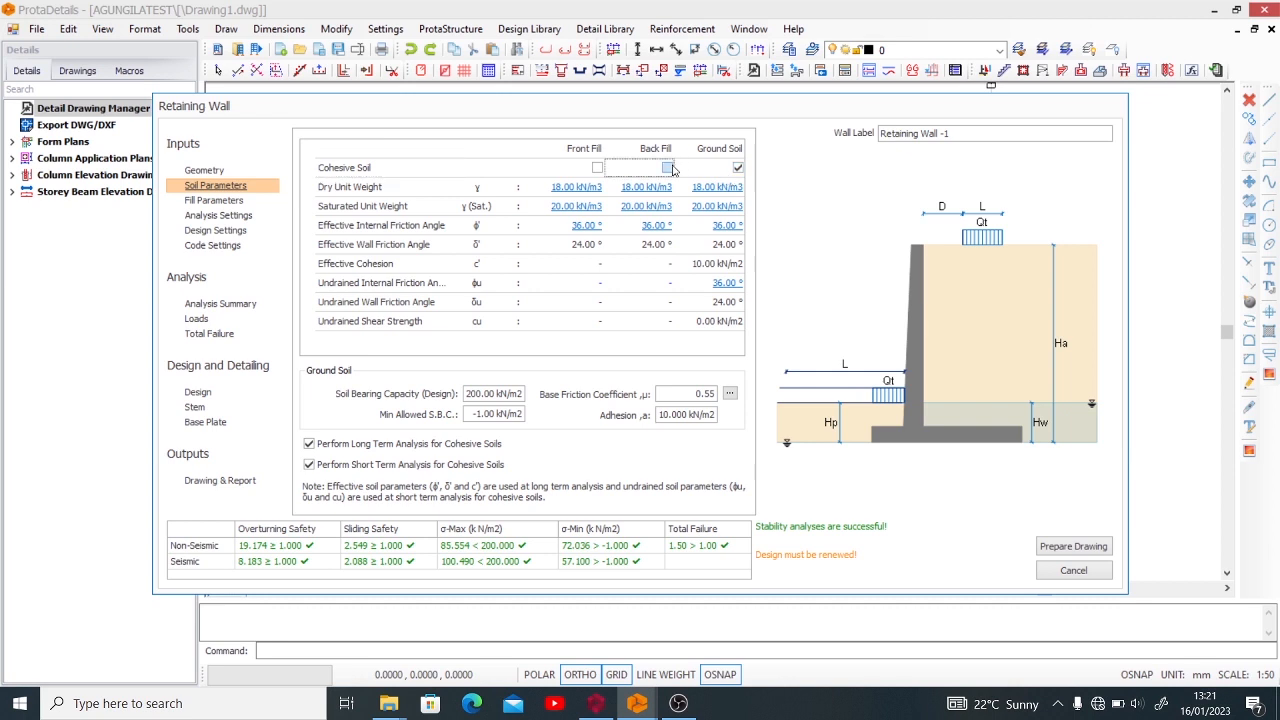
left_click(668, 168)
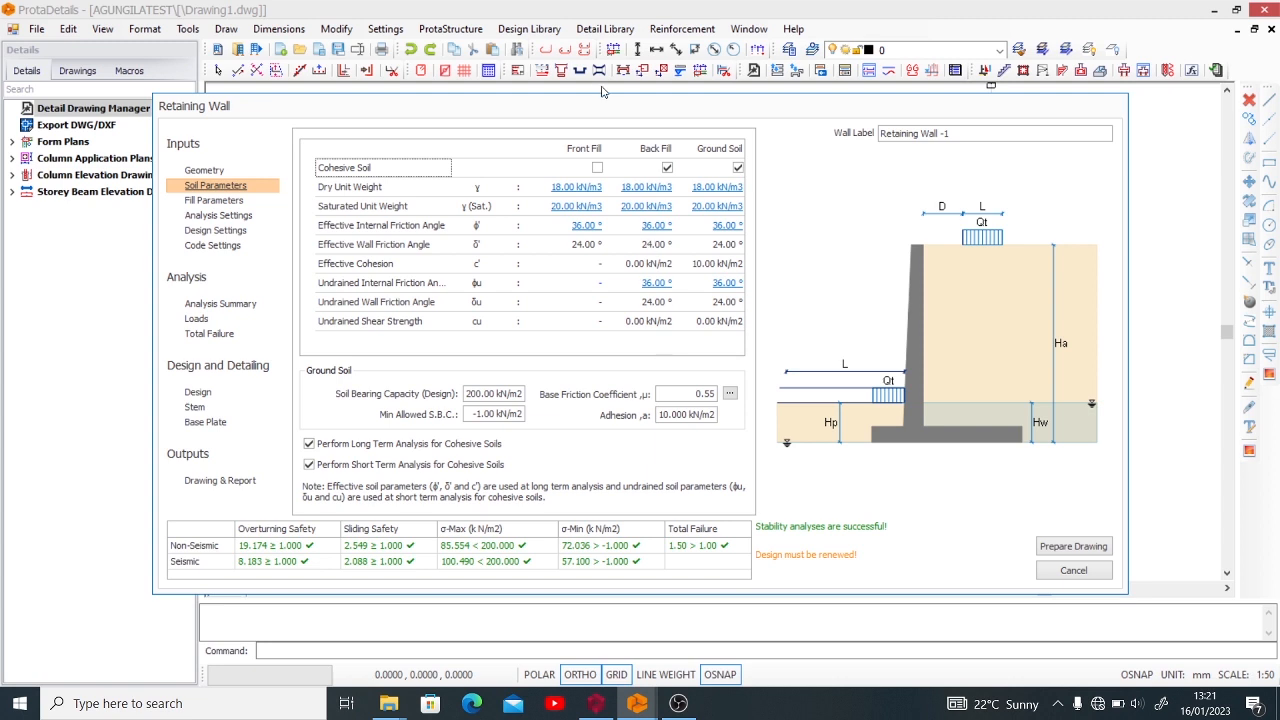
left_click(668, 168)
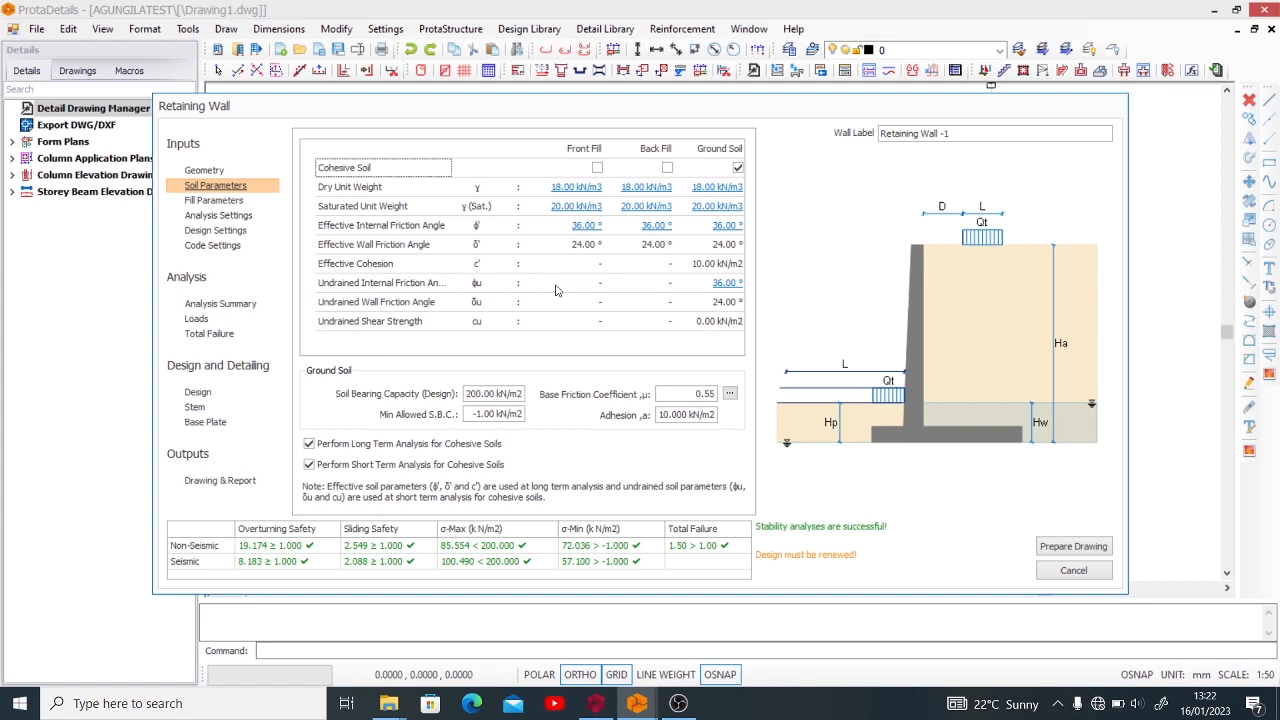
- Check the soil type reference tables for the front fill's dry unit weight, saturated unit weight and effective internal friction angle
left_click(576, 189)
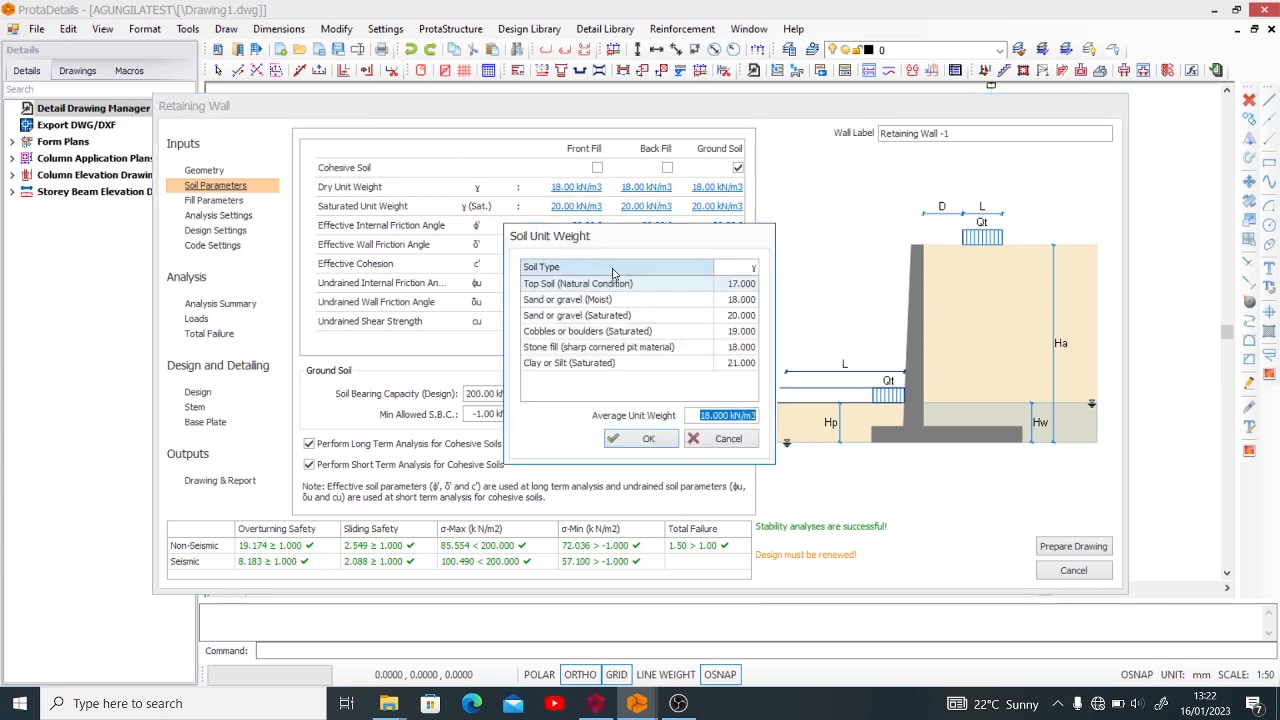
left_click(740, 439)
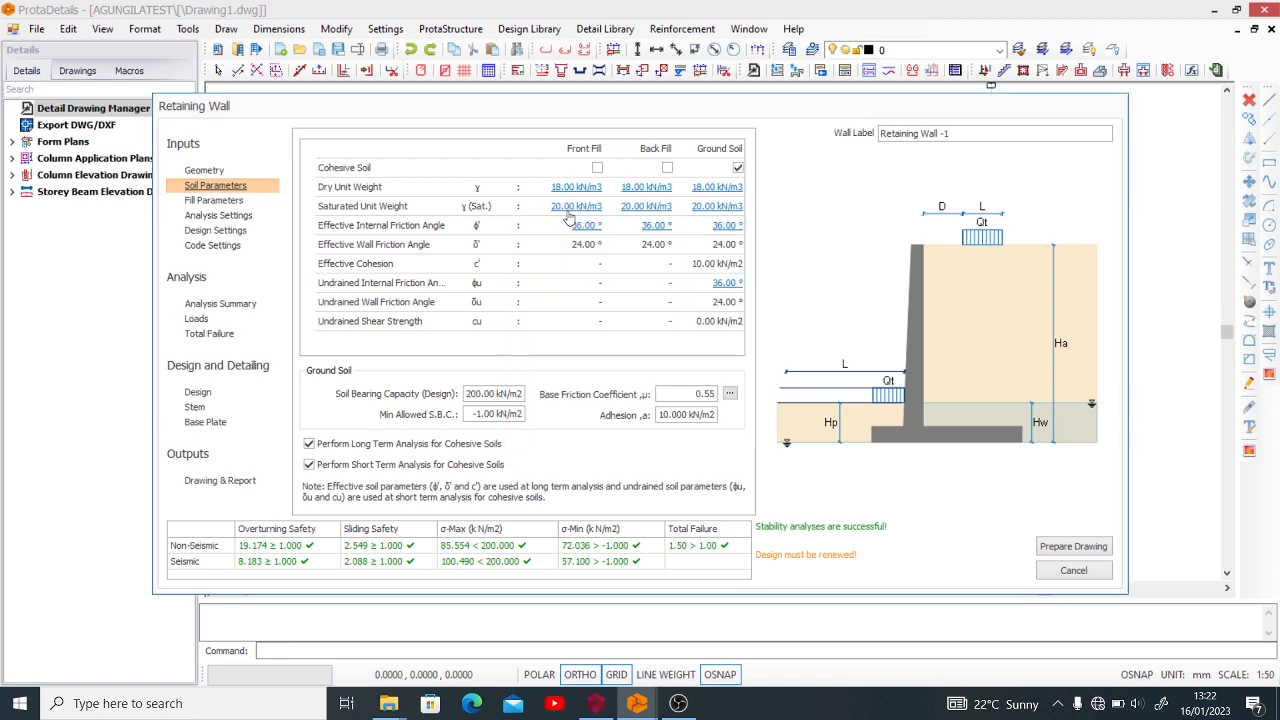
left_click(568, 209)
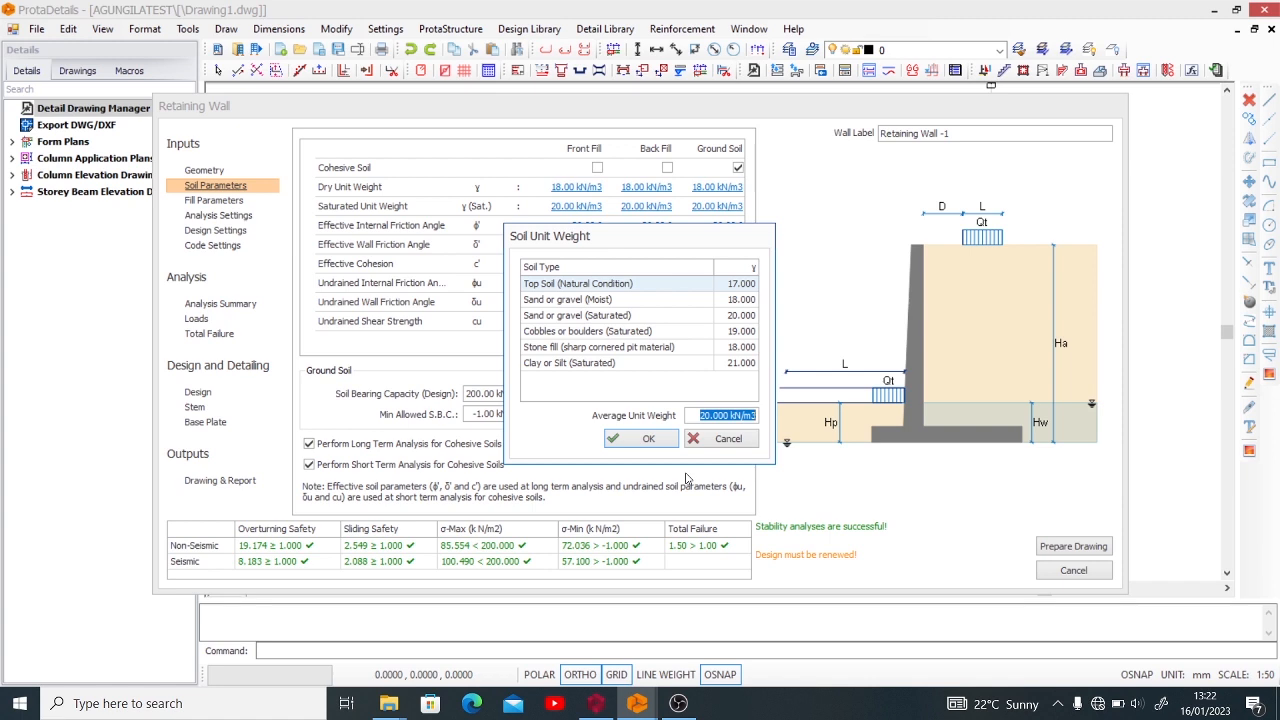
left_click(728, 439)
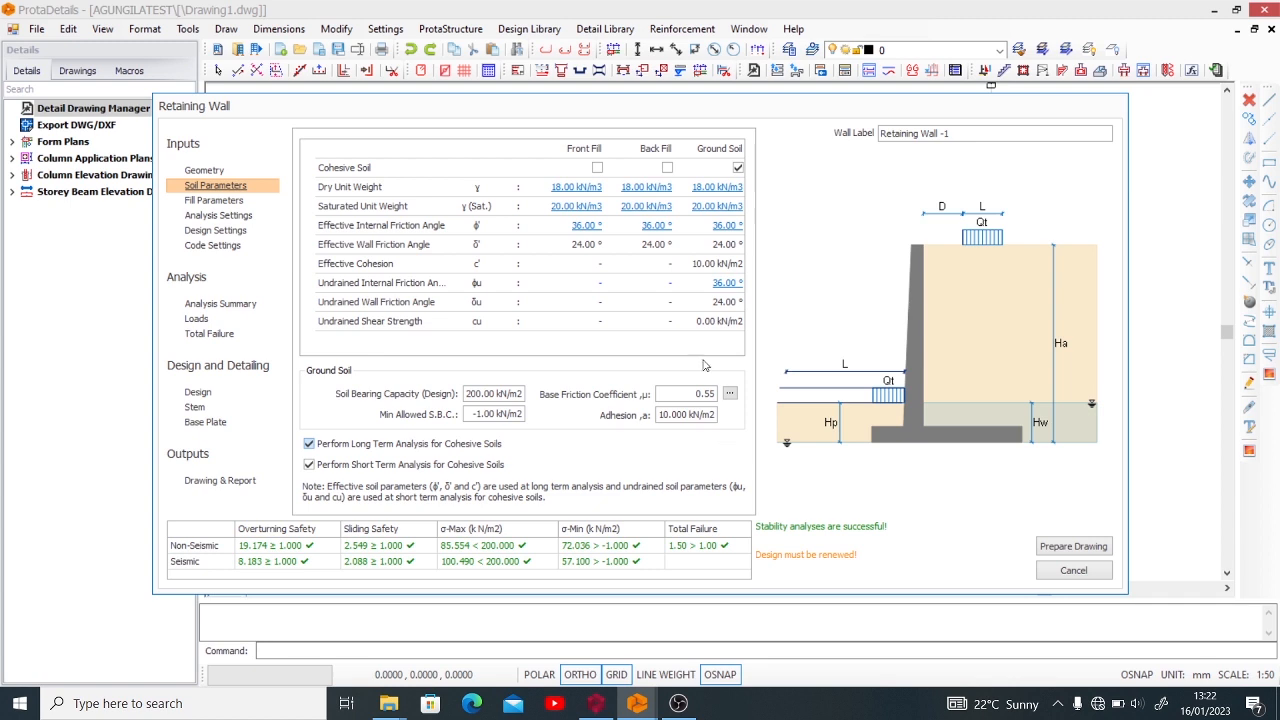
left_click(586, 226)
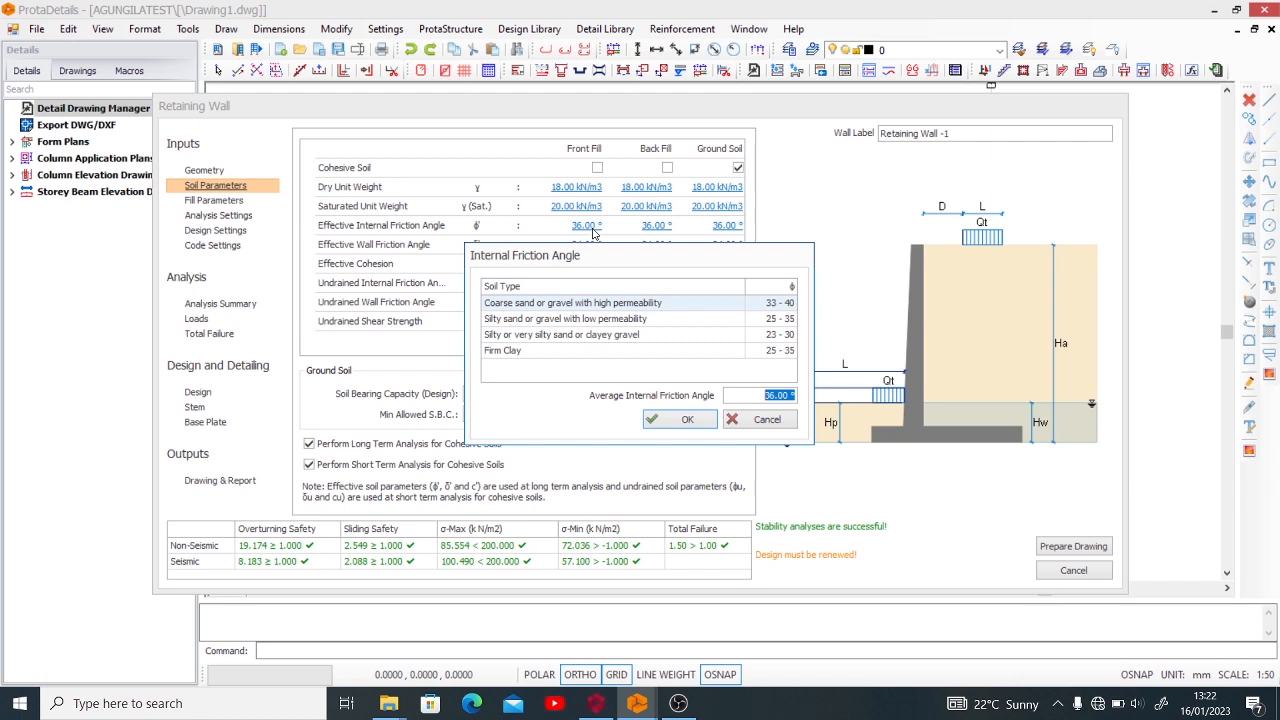
left_click(736, 425)
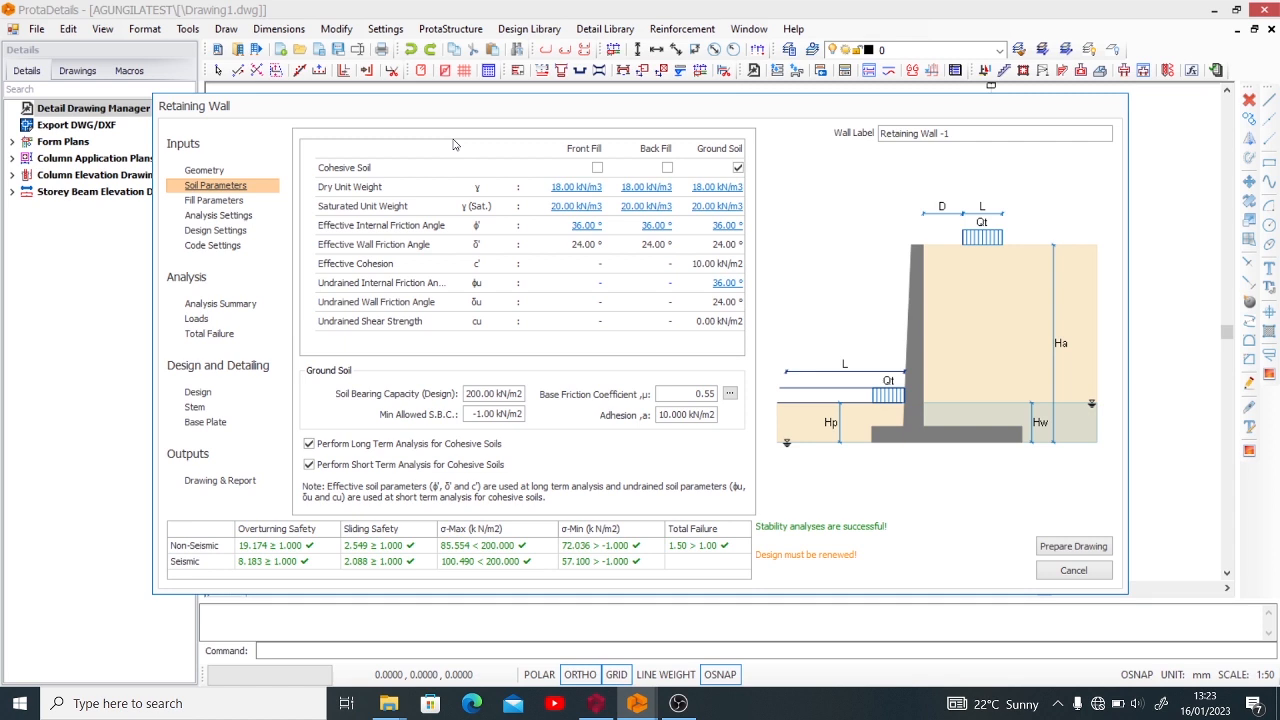
- In the fill parameters, set the soil fill height to 2000 mm for the front fill and 4000 mm for the back fill
left_click(236, 200)
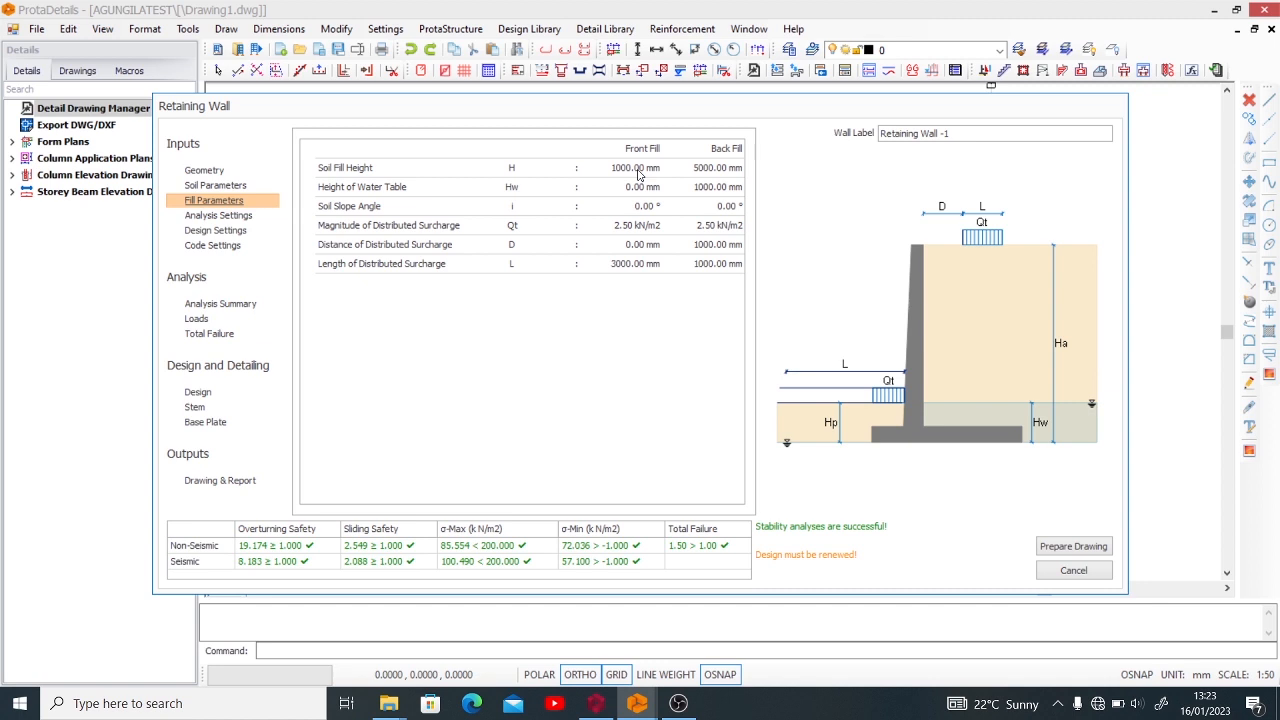
left_click(636, 168)
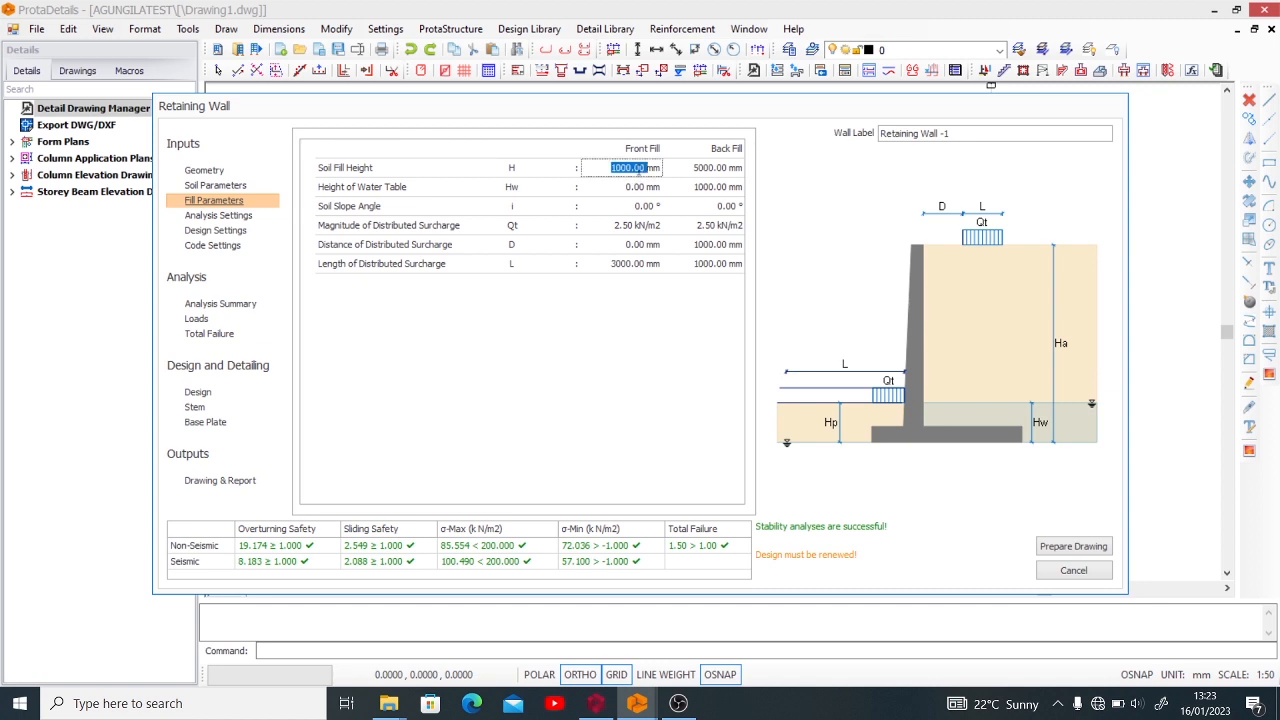
type("2000")
left_click(633, 187)
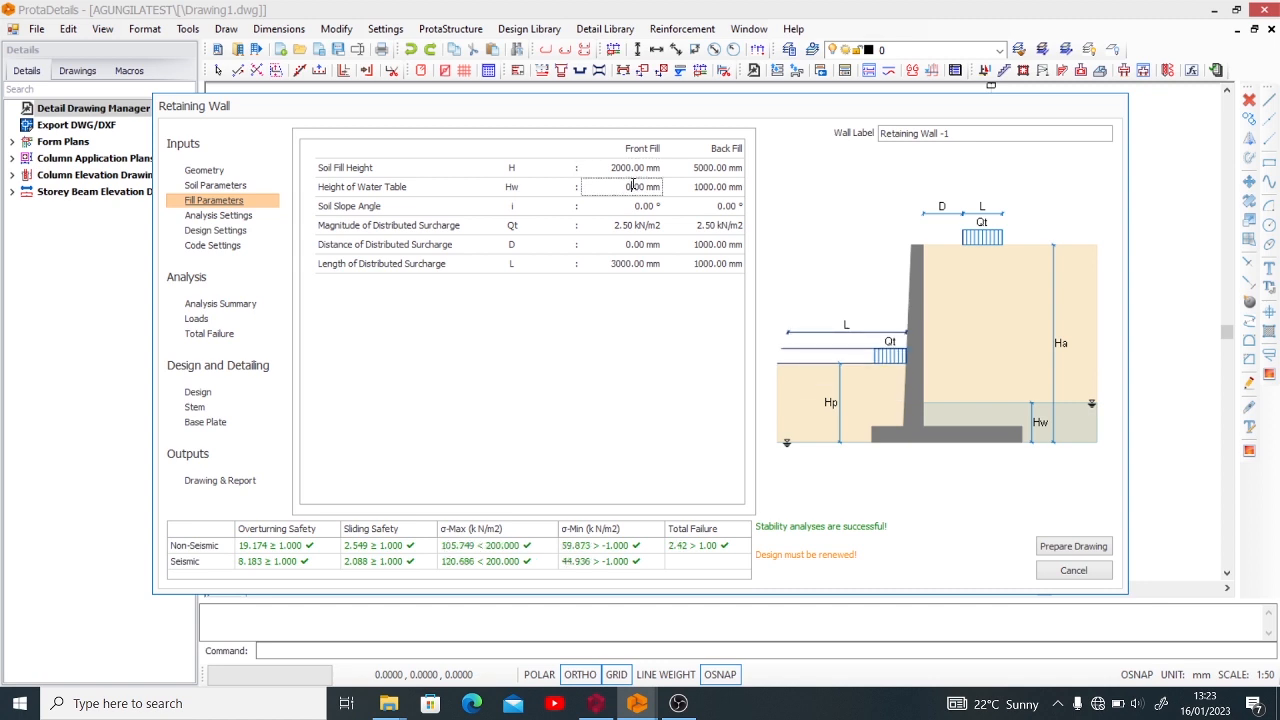
left_click(697, 167)
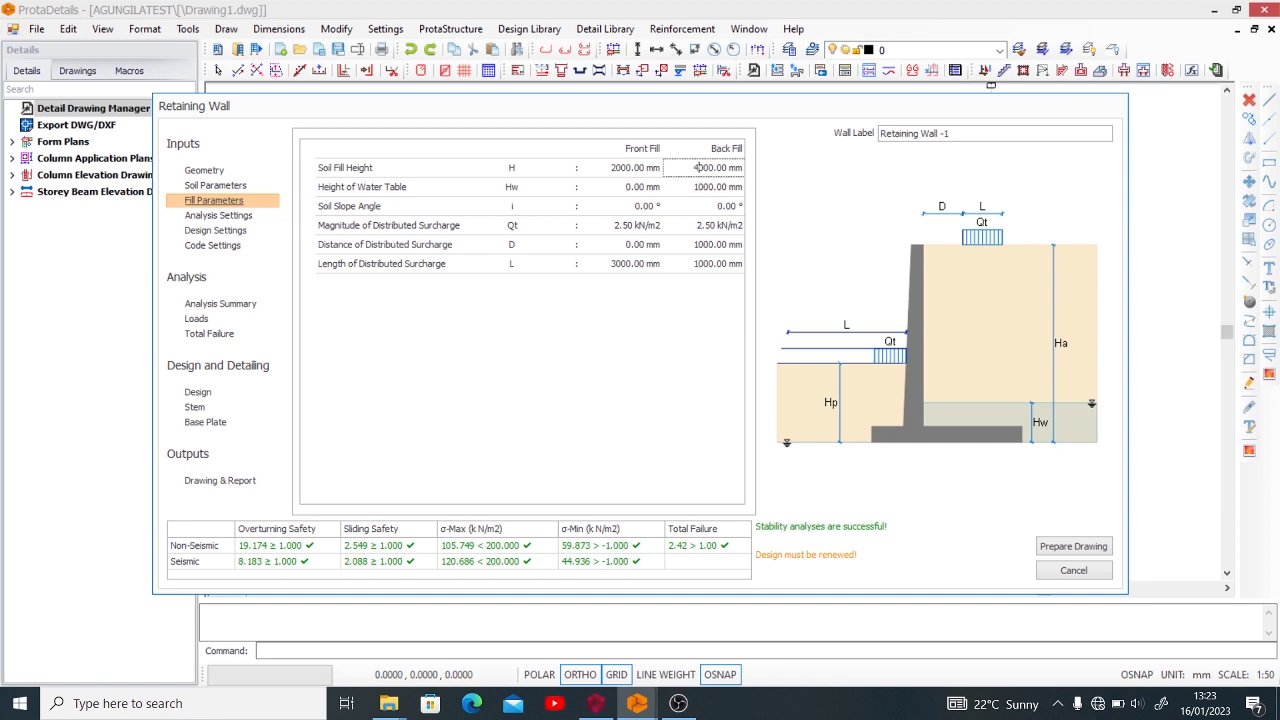
left_click(690, 187)
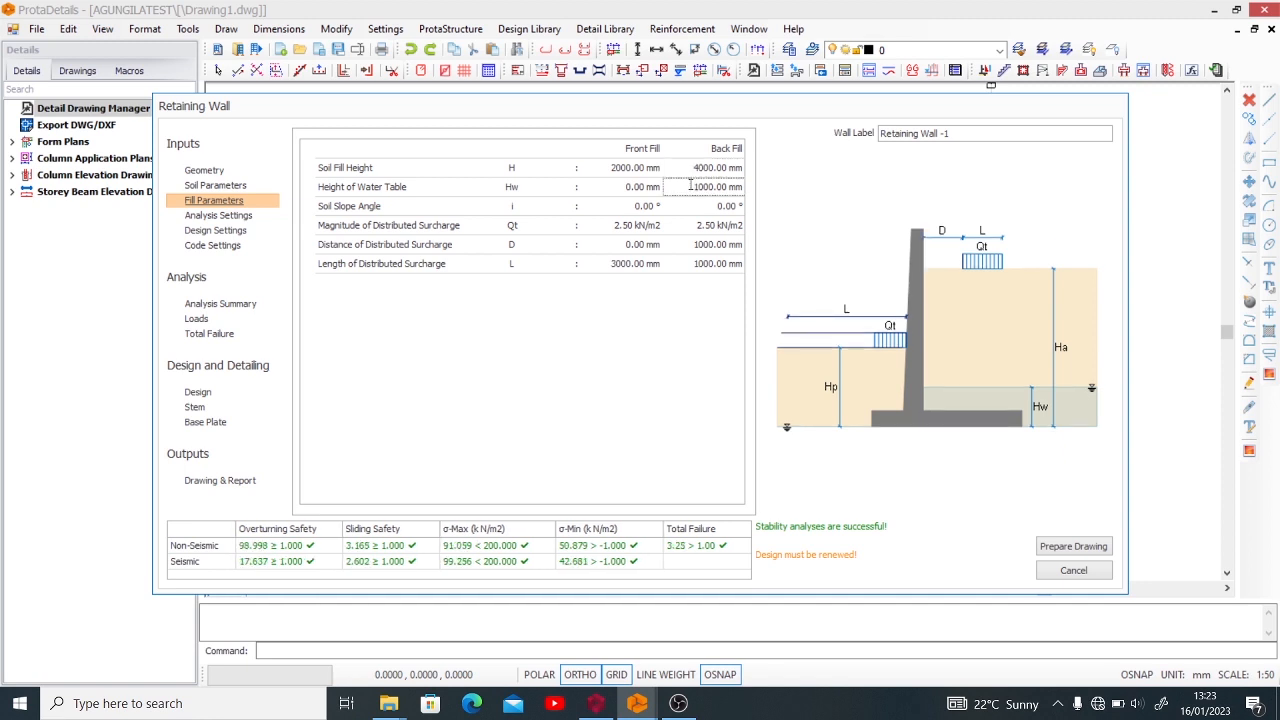
- Set the height of the water table to 500 mm for the front fill and 1500 mm for the back fill
left_click(620, 187)
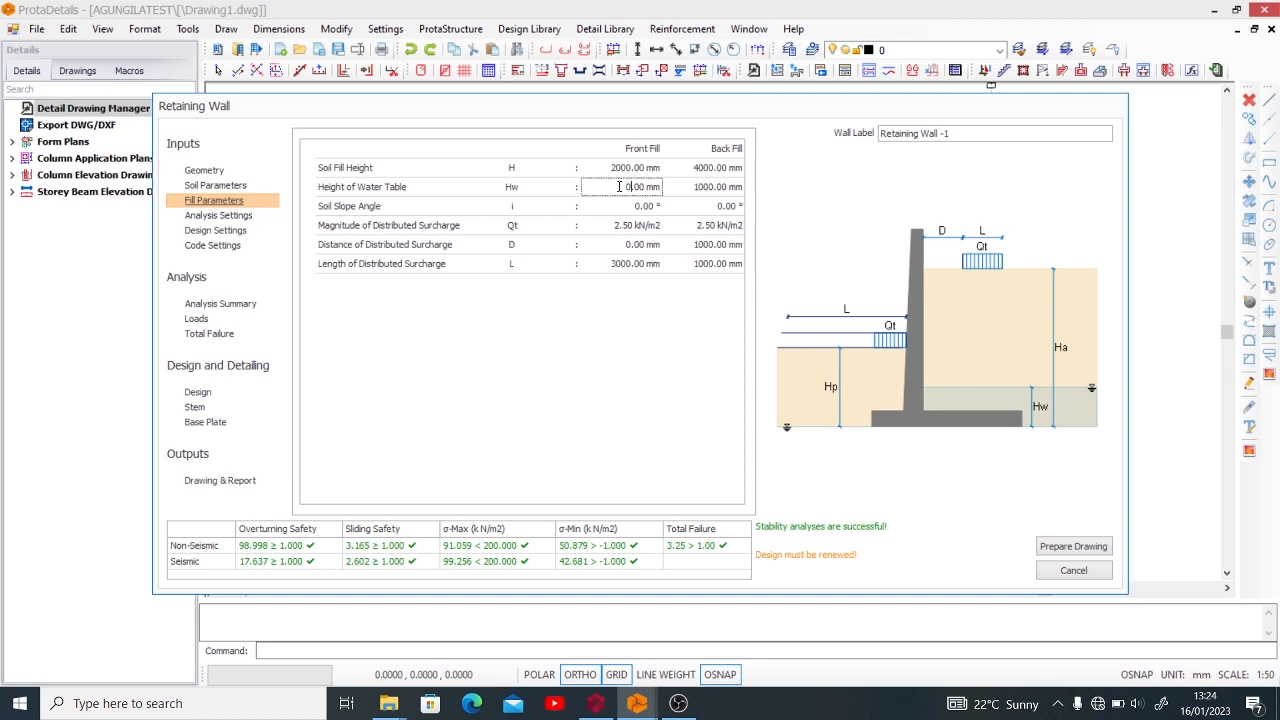
key("BackSpace")
type("500")
key("Return")
key("Tab")
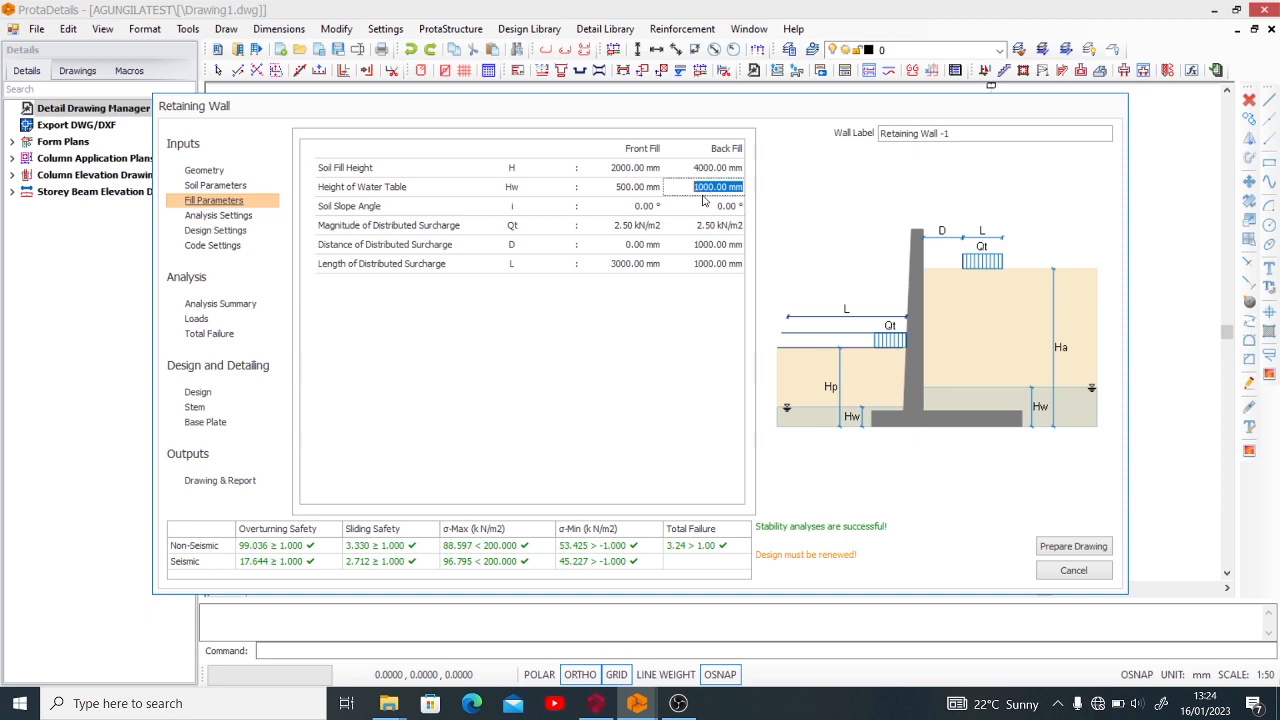
type("1500")
left_click(692, 209)
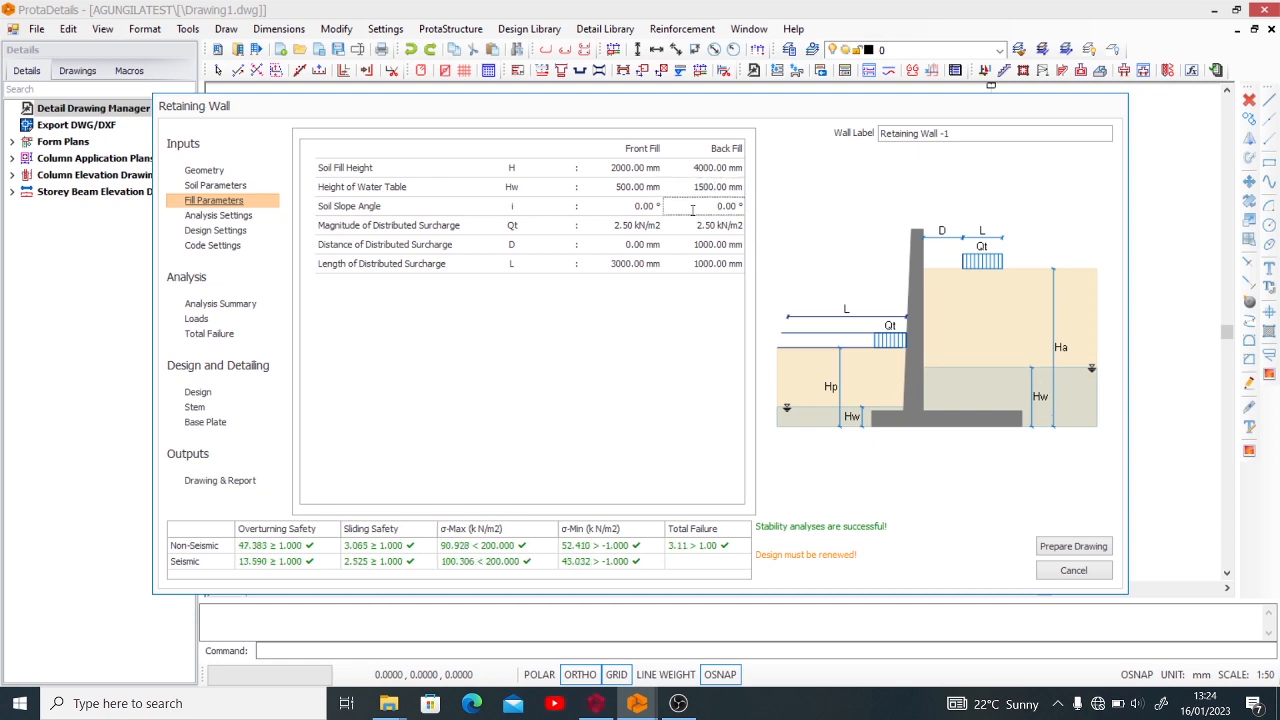
- Try a distributed surcharge distance of 500 mm for the front fill
left_click(643, 228)
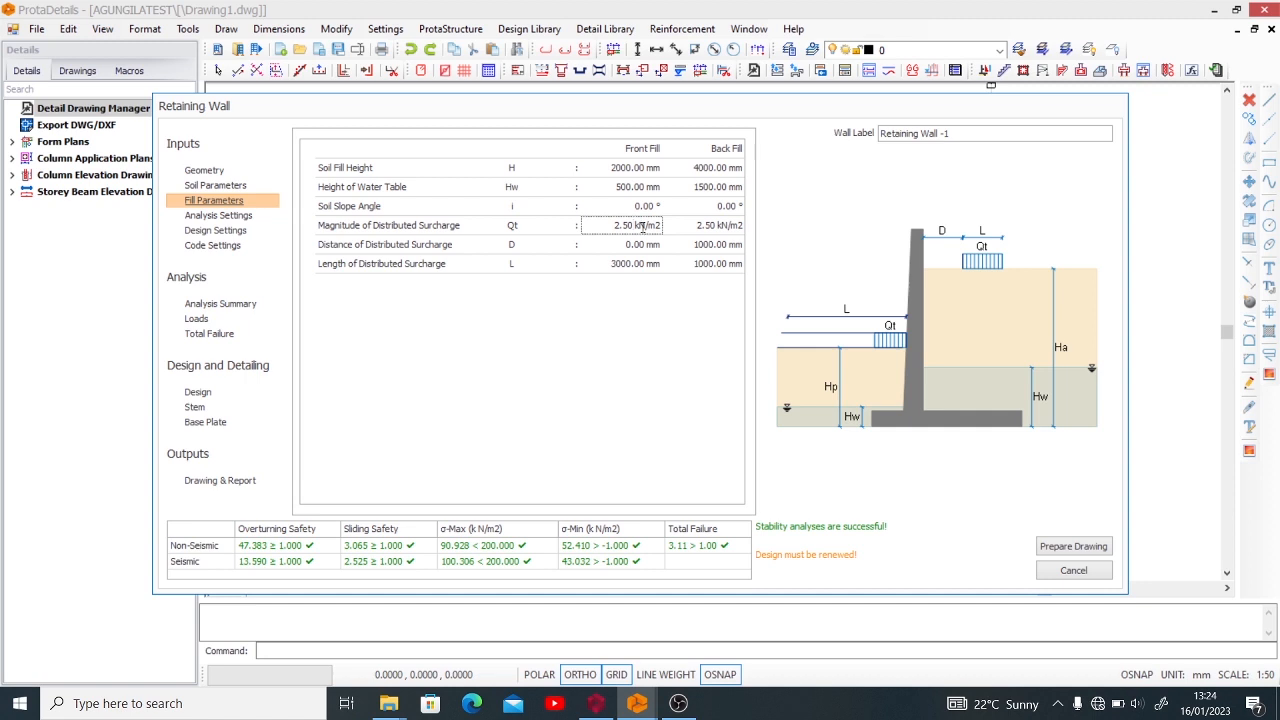
left_click(640, 263)
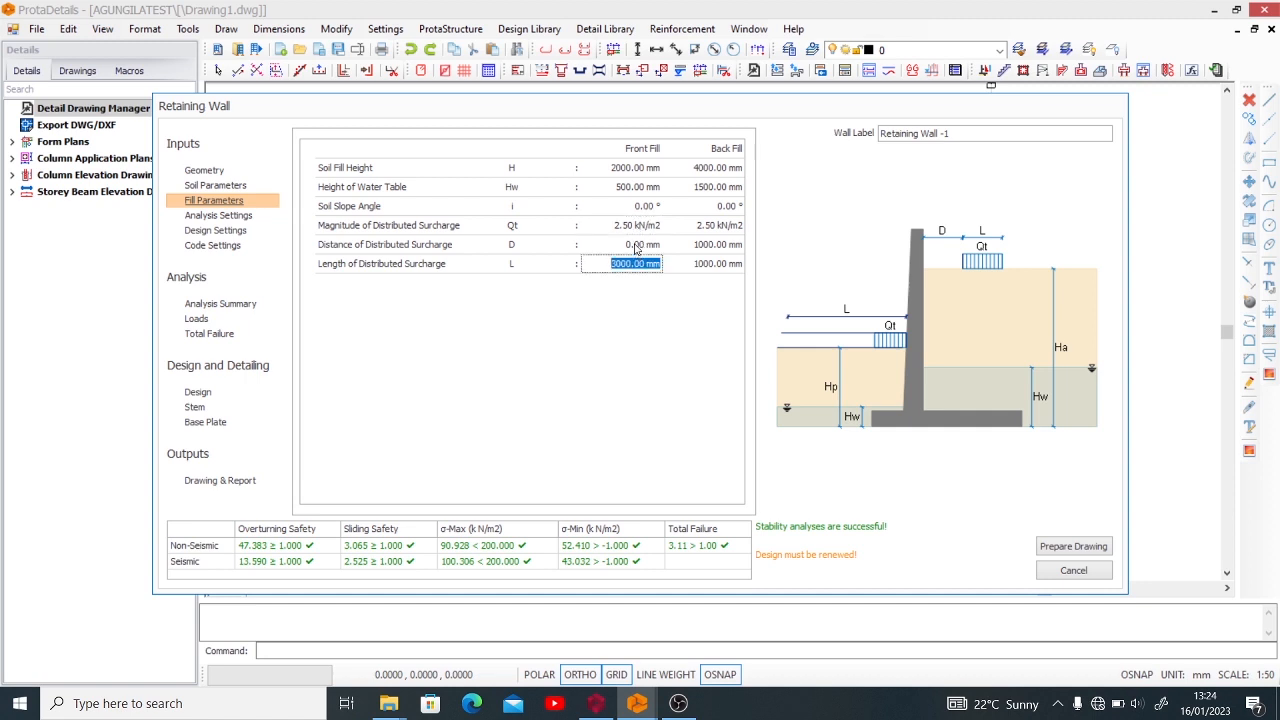
left_click(634, 245)
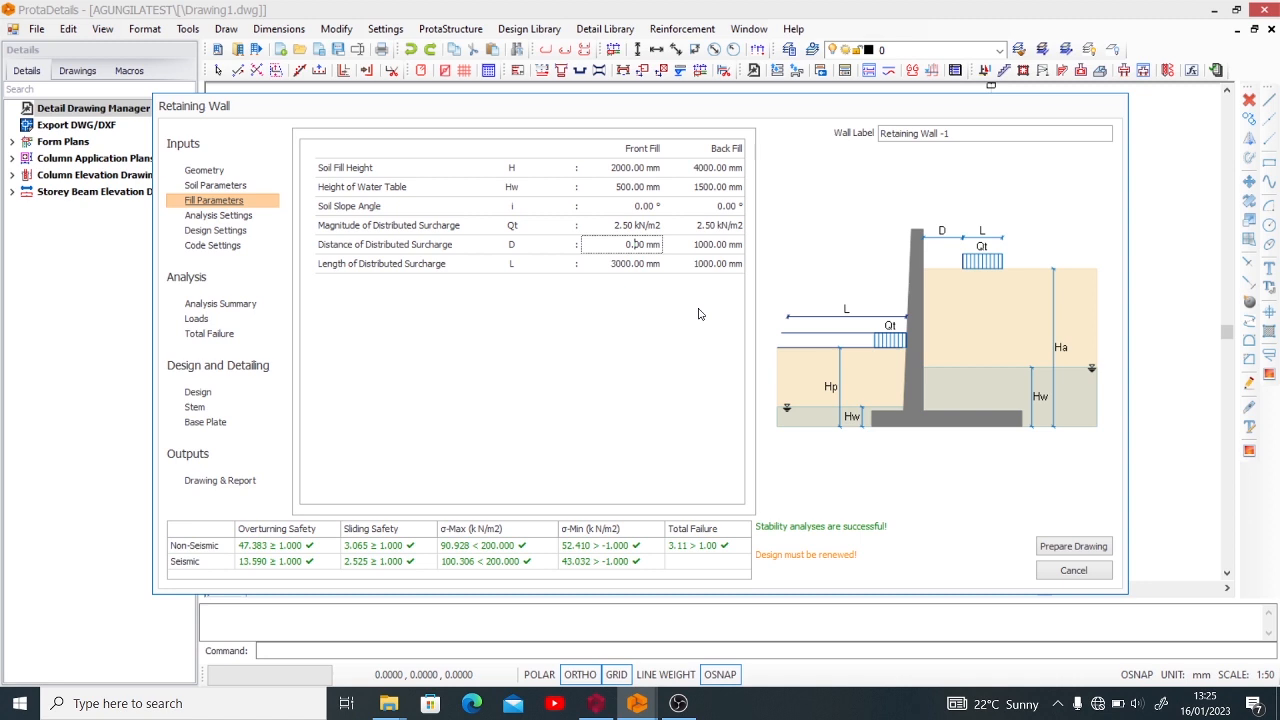
key("BackSpace")
type("500")
left_click(713, 246)
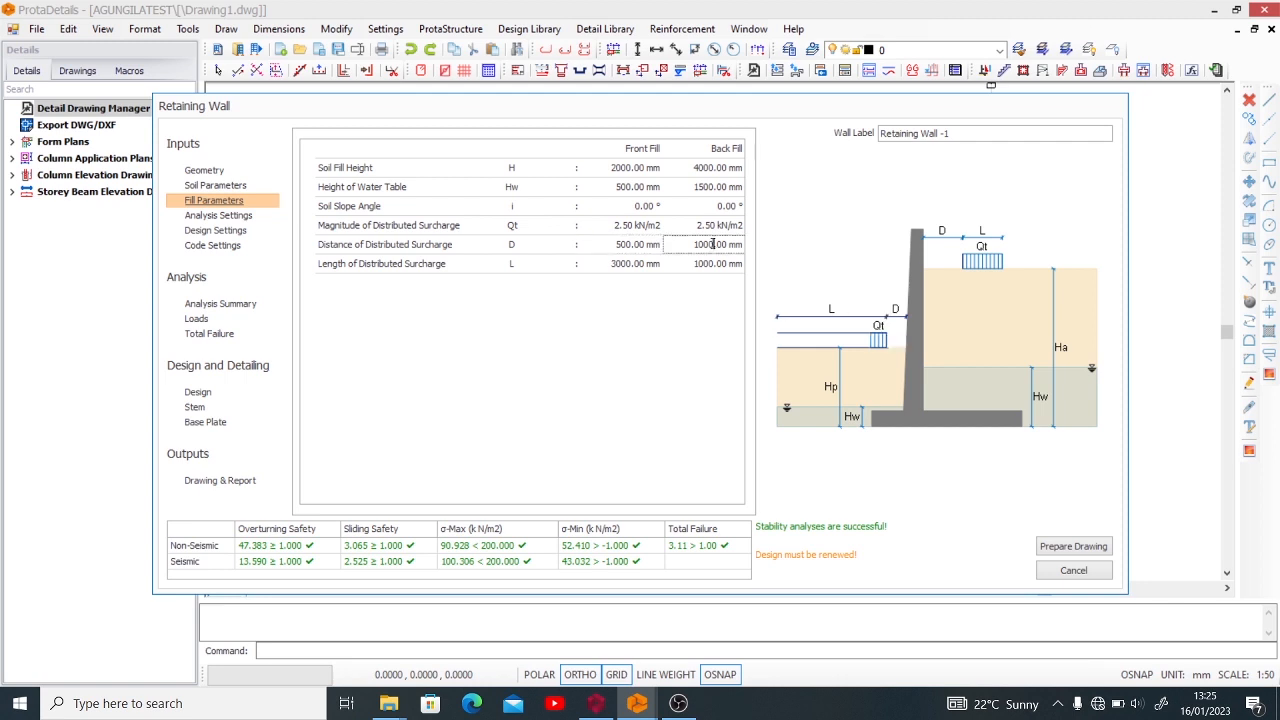
- Return the front fill's distance of distributed surcharge to 0 mm
left_click(632, 245)
key("Delete")
key("Delete")
key("Delete")
key("BackSpace")
key("BackSpace")
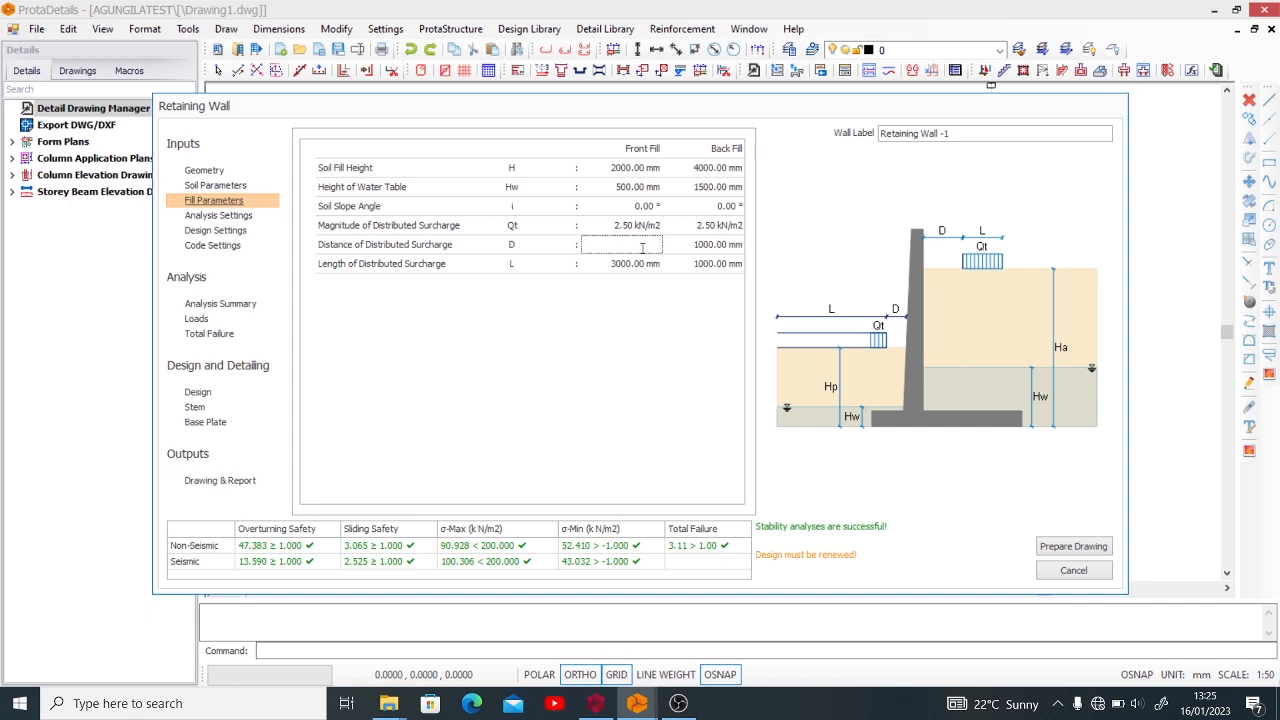
type("0")
left_click(706, 245)
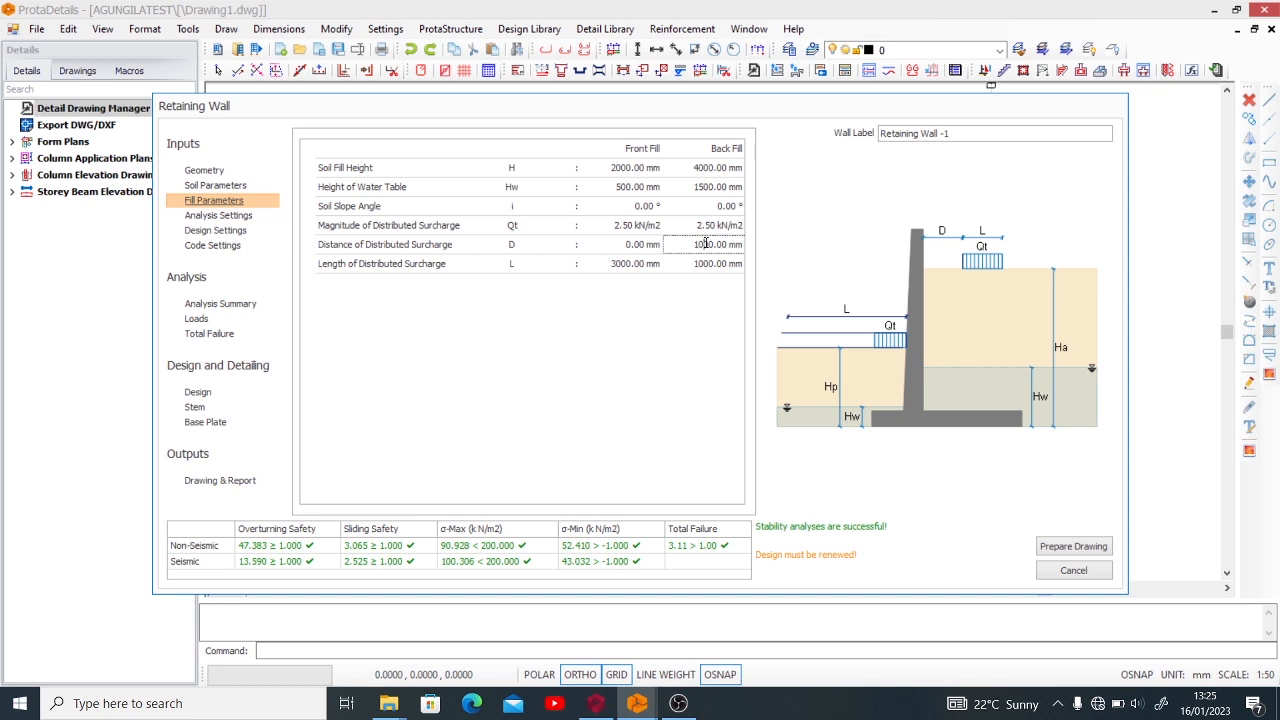
- Set the length of distributed surcharge to 2000 mm for the front fill and 3000 mm for the back fill
left_click(641, 263)
key("BackSpace")
key("BackSpace")
type("2")
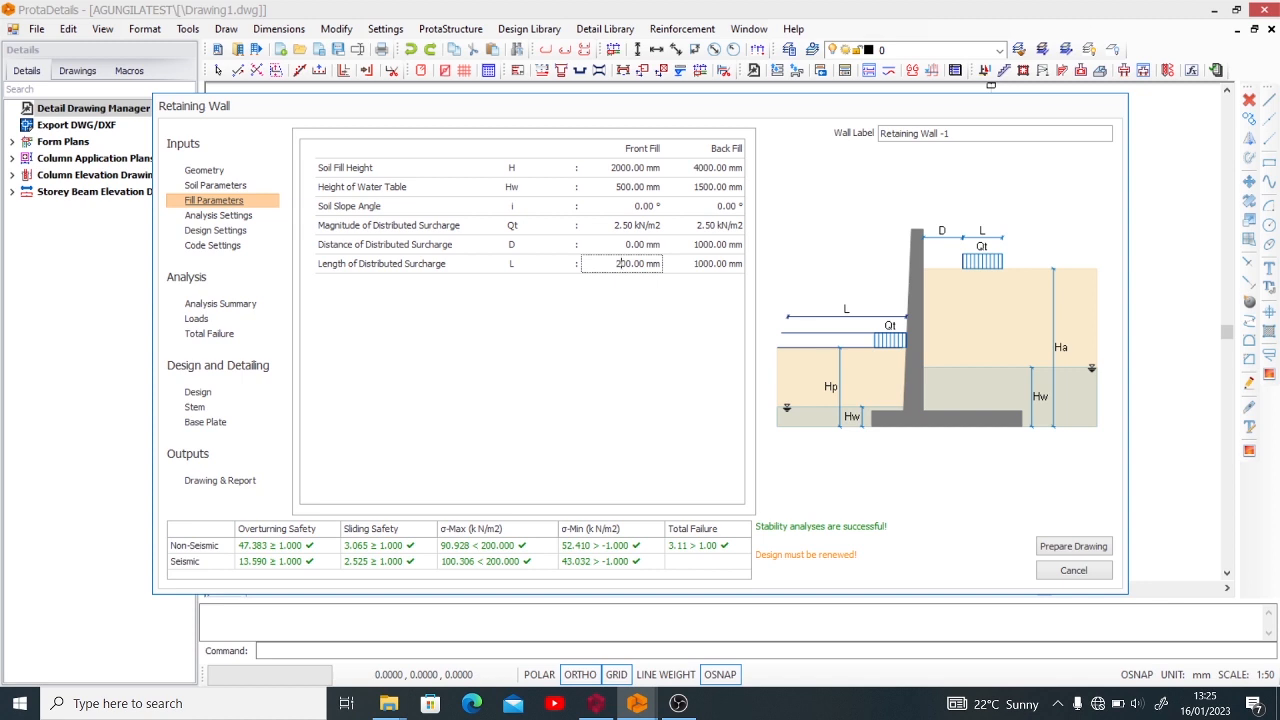
type("0")
left_click(697, 263)
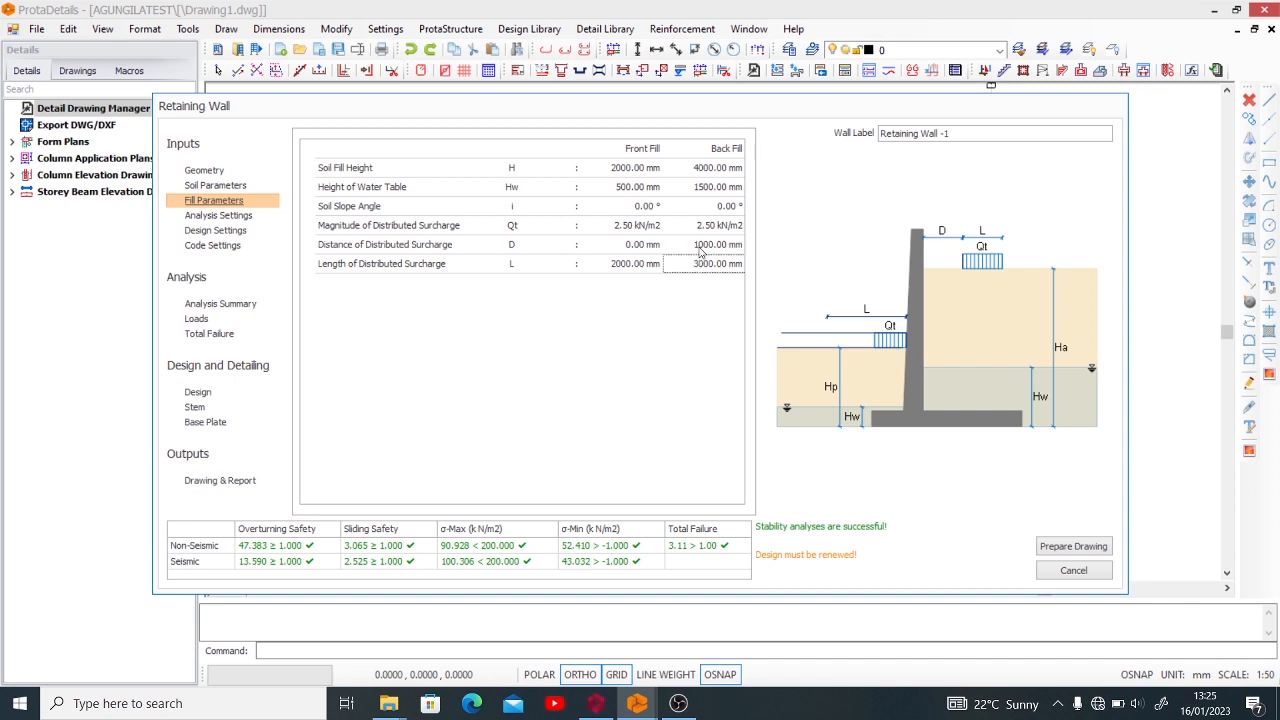
left_click(699, 246)
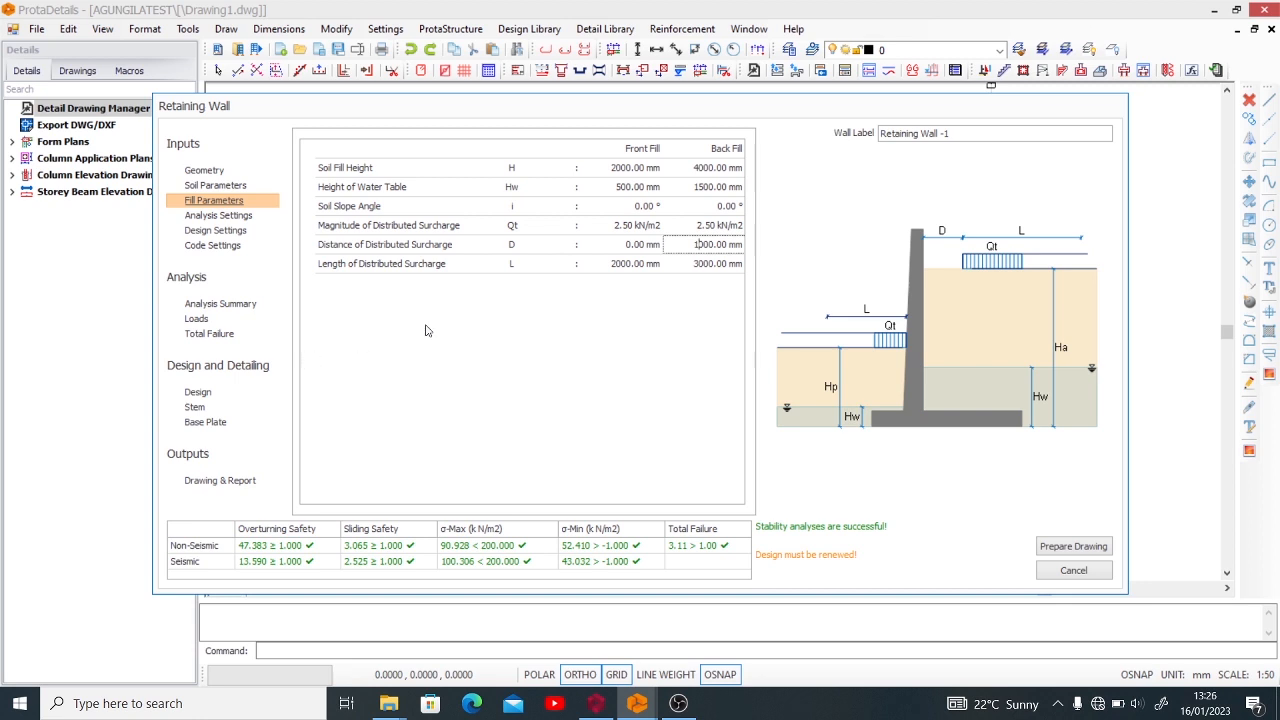
double_click(699, 263)
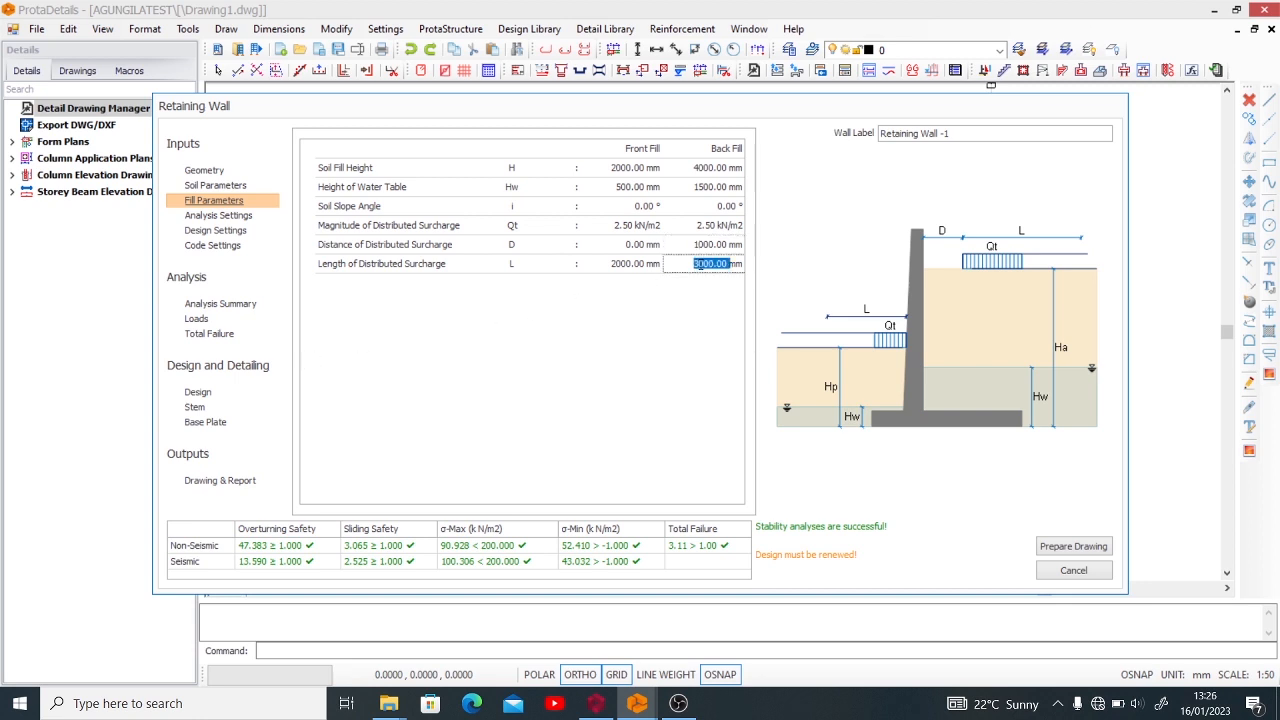
- In the analysis settings, include the adhesion effect in the sliding check and the dynamic stem, base plate and fill weights in all calculations
left_click(232, 218)
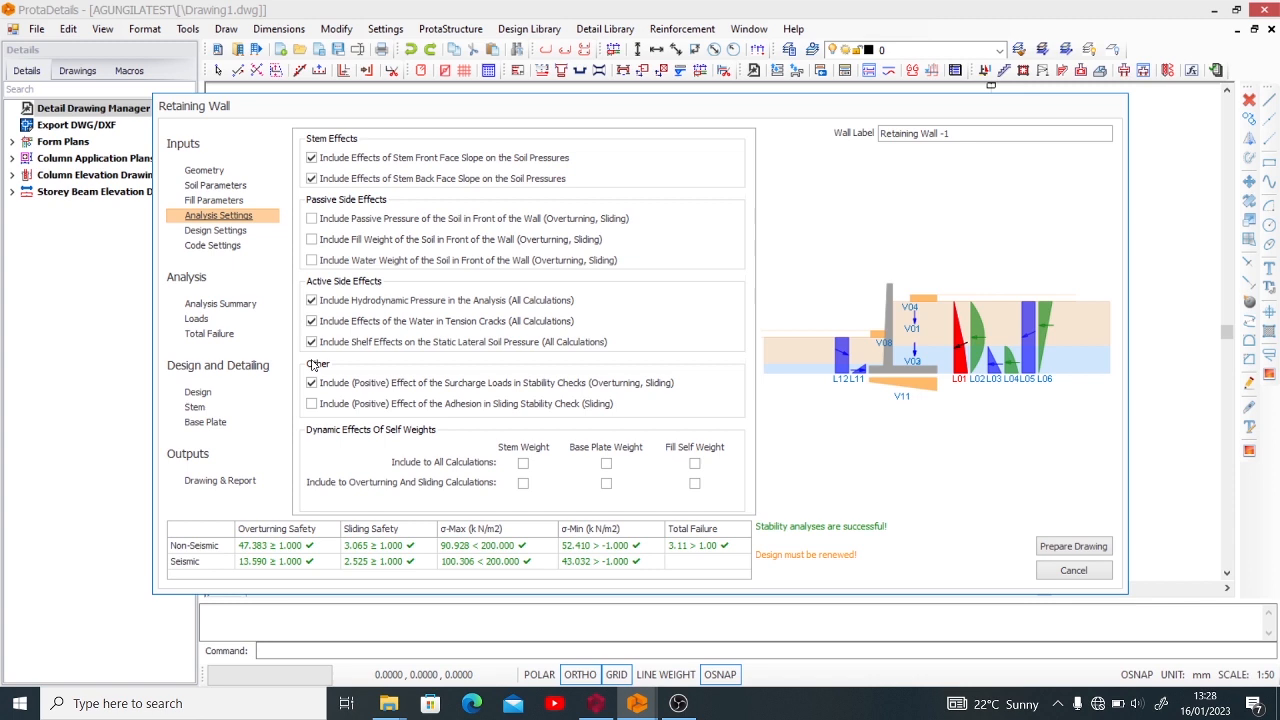
left_click(315, 407)
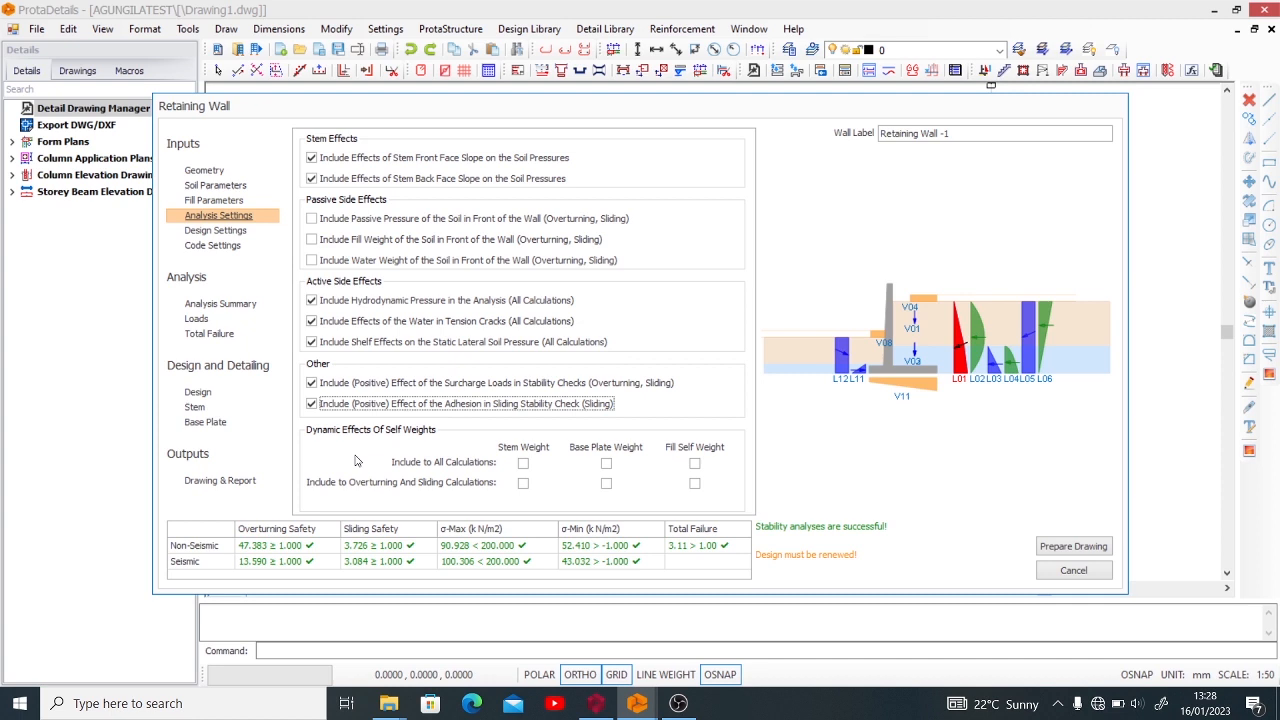
left_click(523, 464)
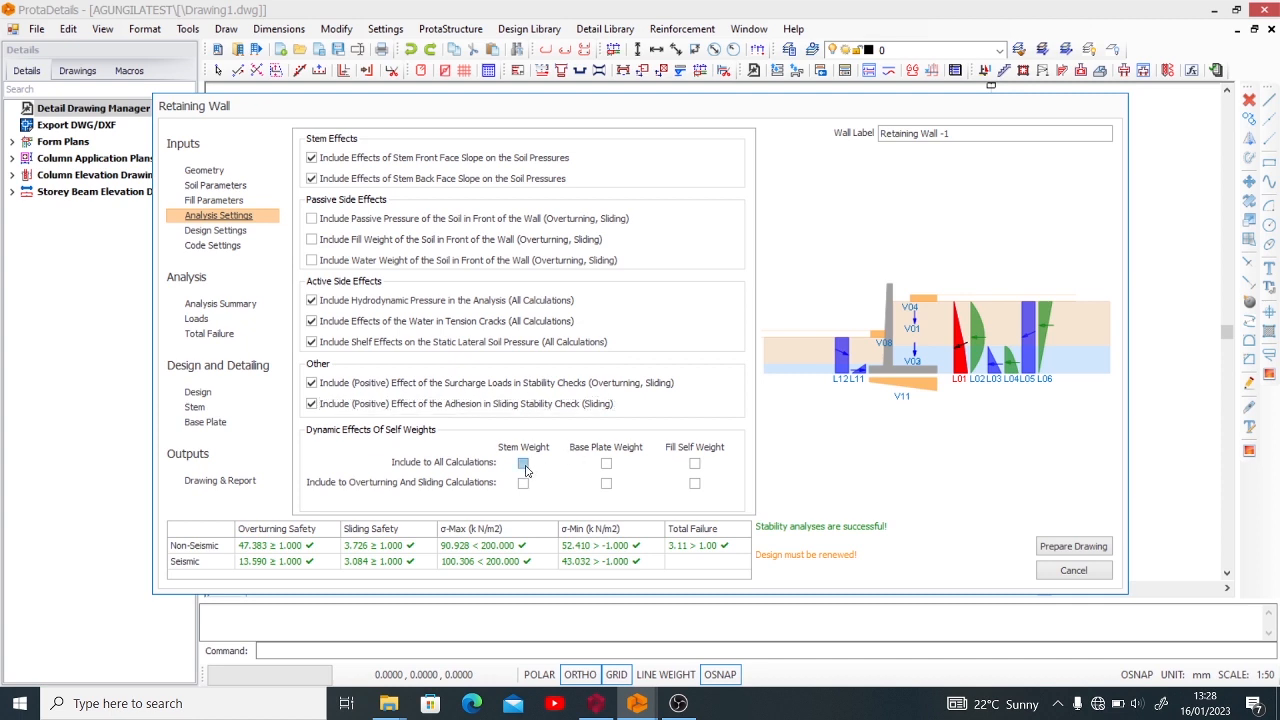
left_click(606, 464)
left_click(695, 466)
- In the design settings, check the concrete material properties and the rebar diameter table, leaving both without changes
left_click(236, 234)
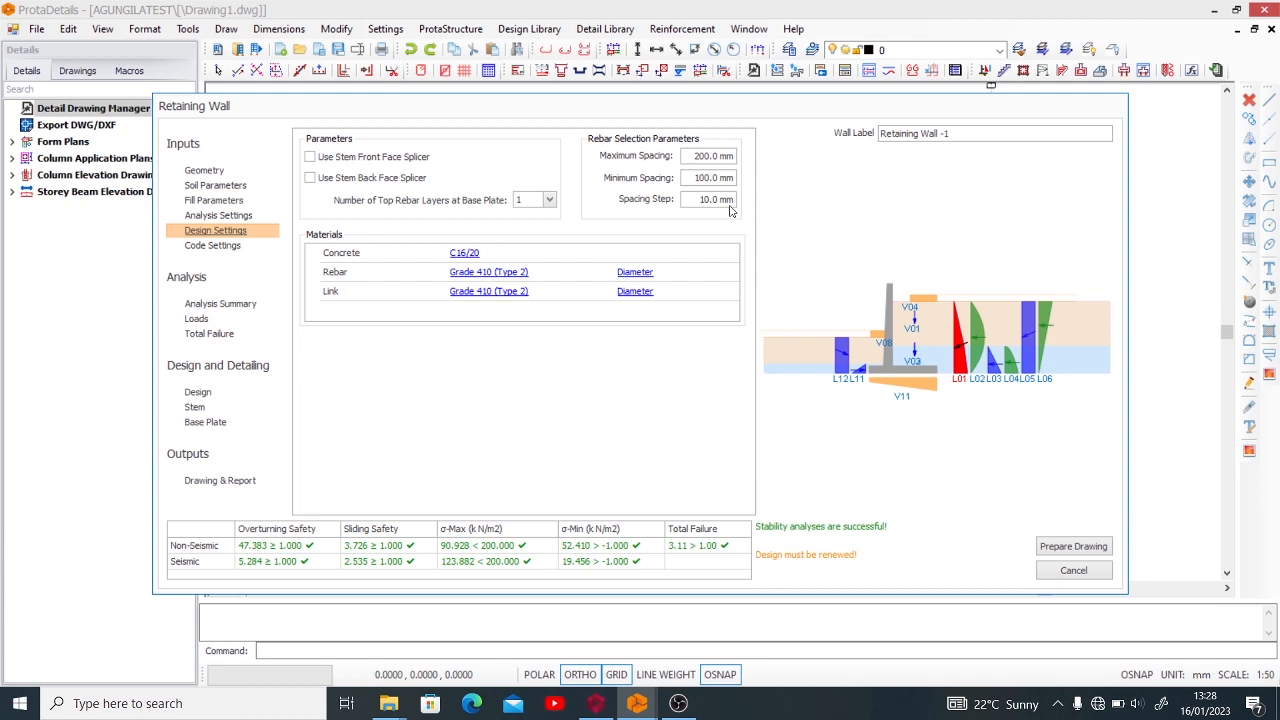
left_click(453, 256)
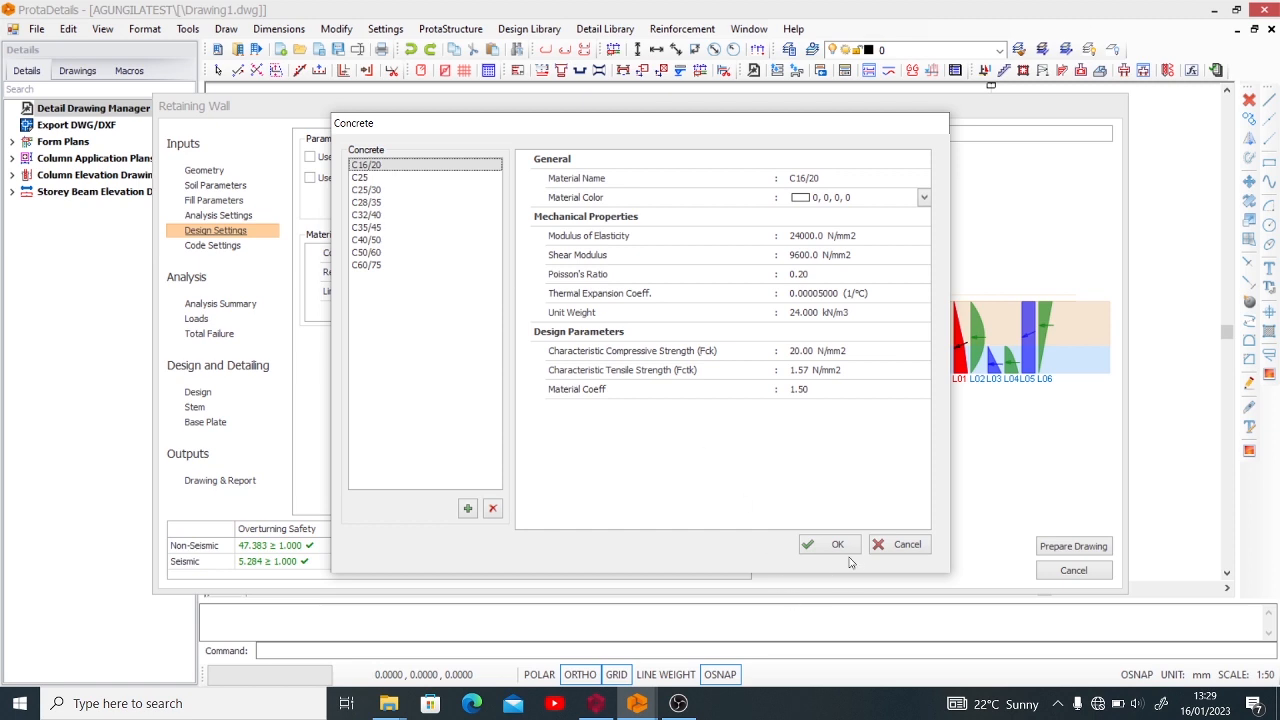
left_click(881, 549)
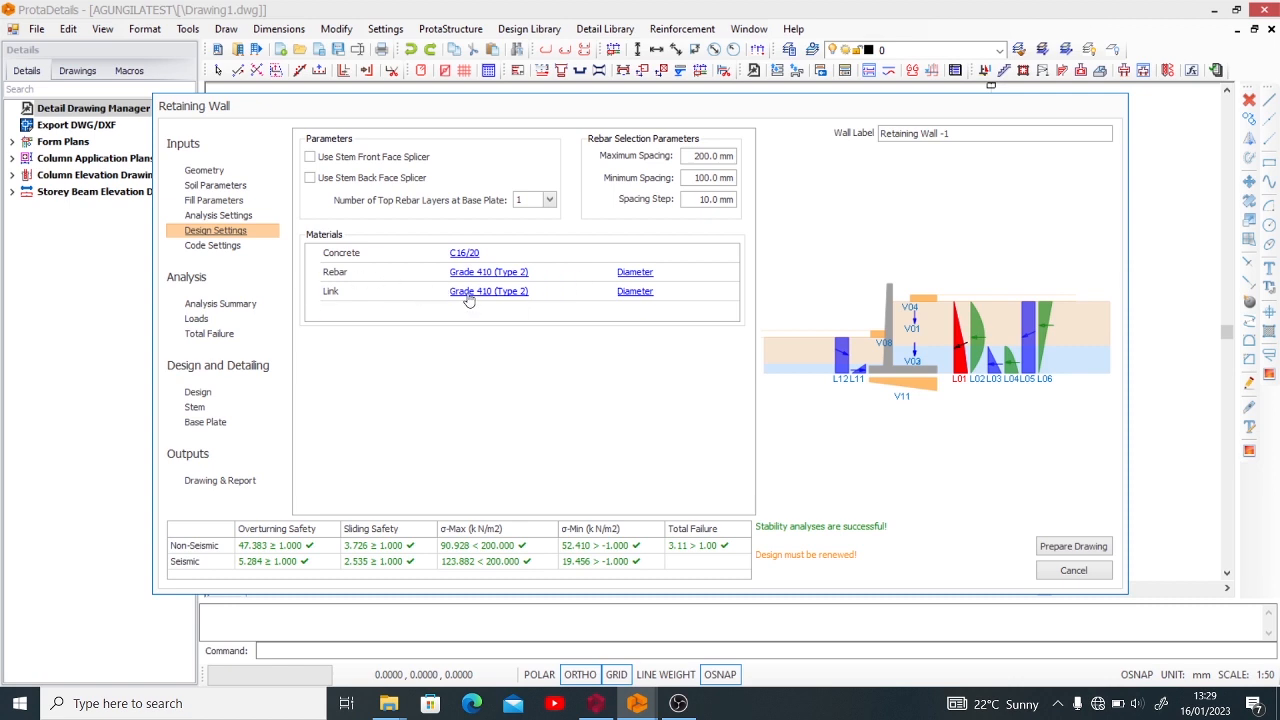
left_click(646, 277)
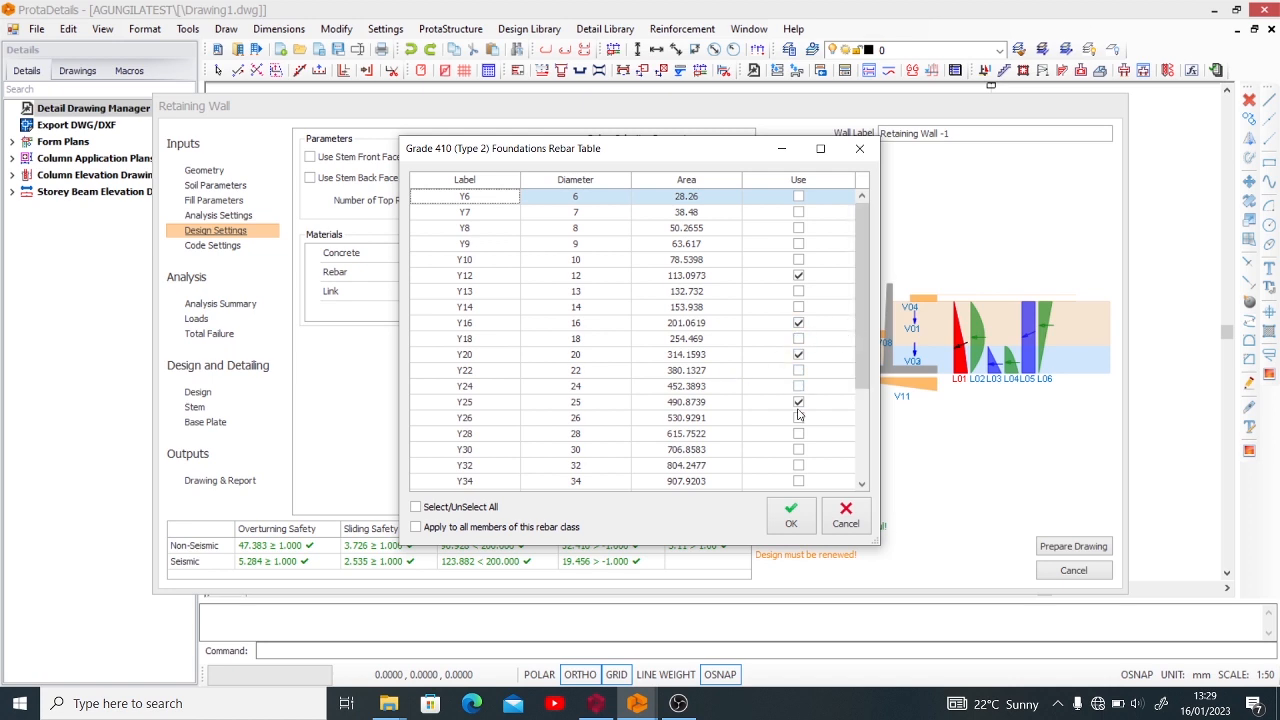
left_click(843, 522)
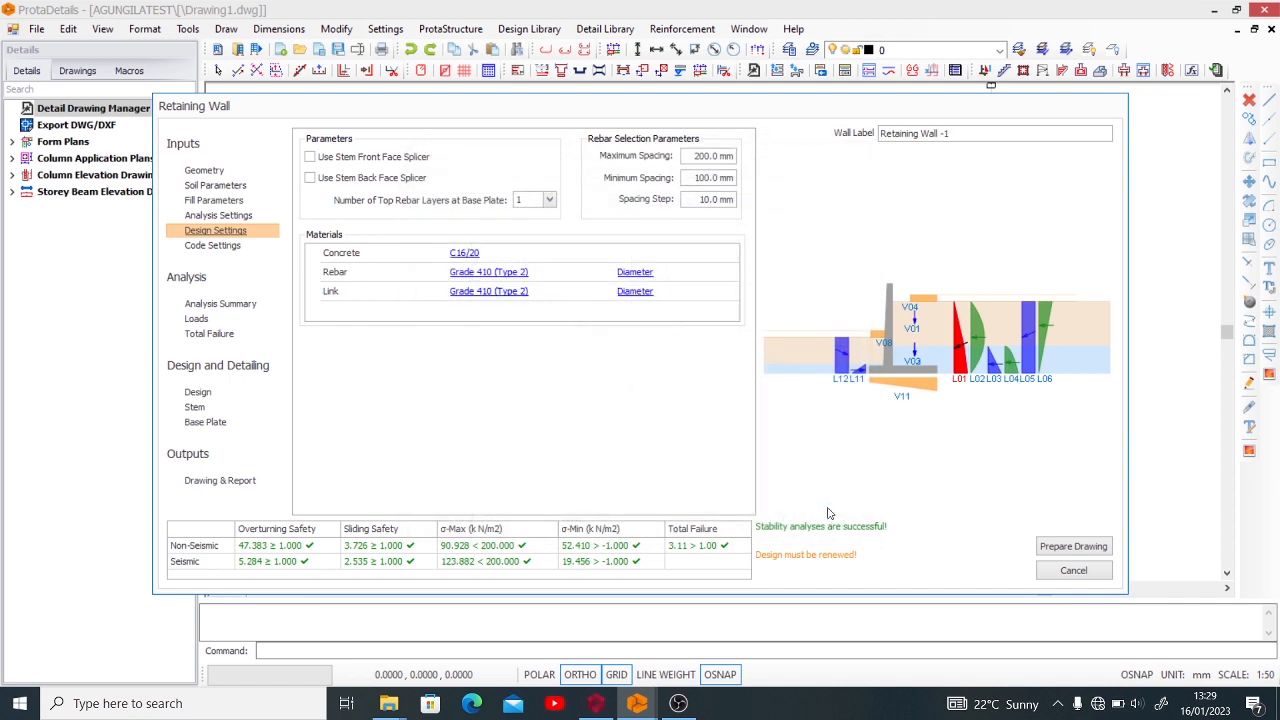
- In the code settings, set the concrete cover to 40 mm and choose American Codes as the design code
left_click(204, 247)
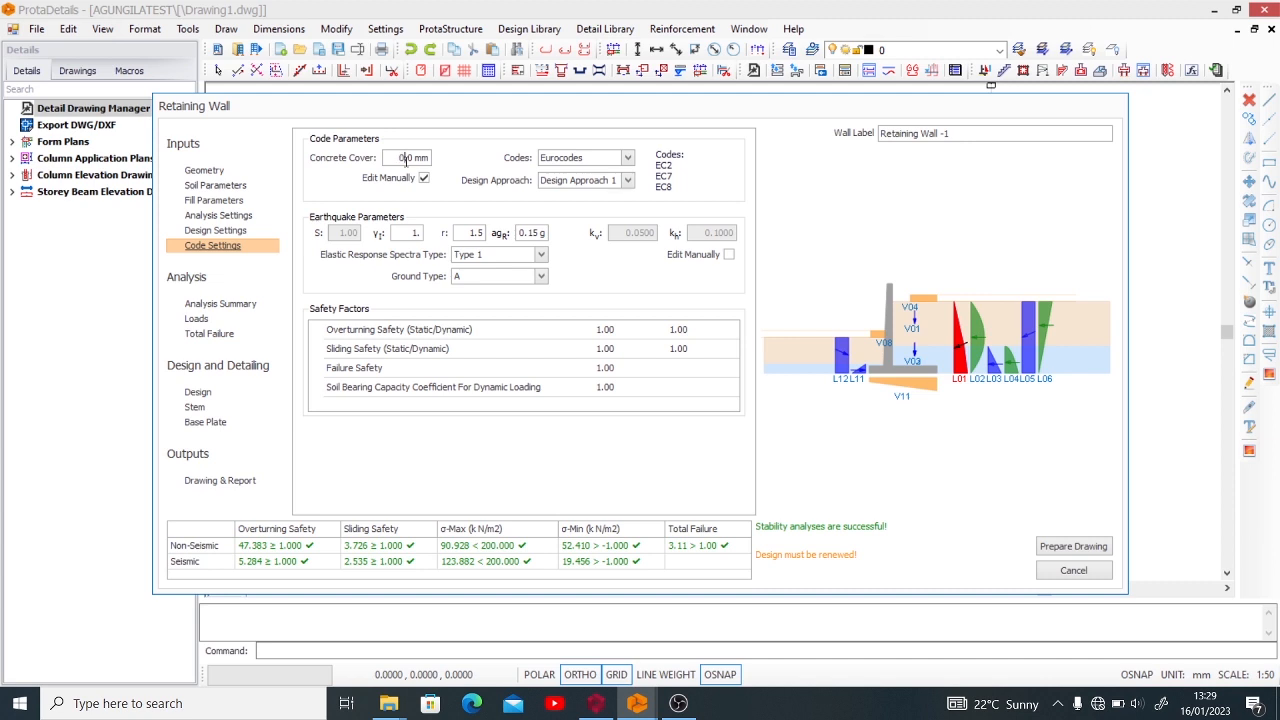
left_click(626, 160)
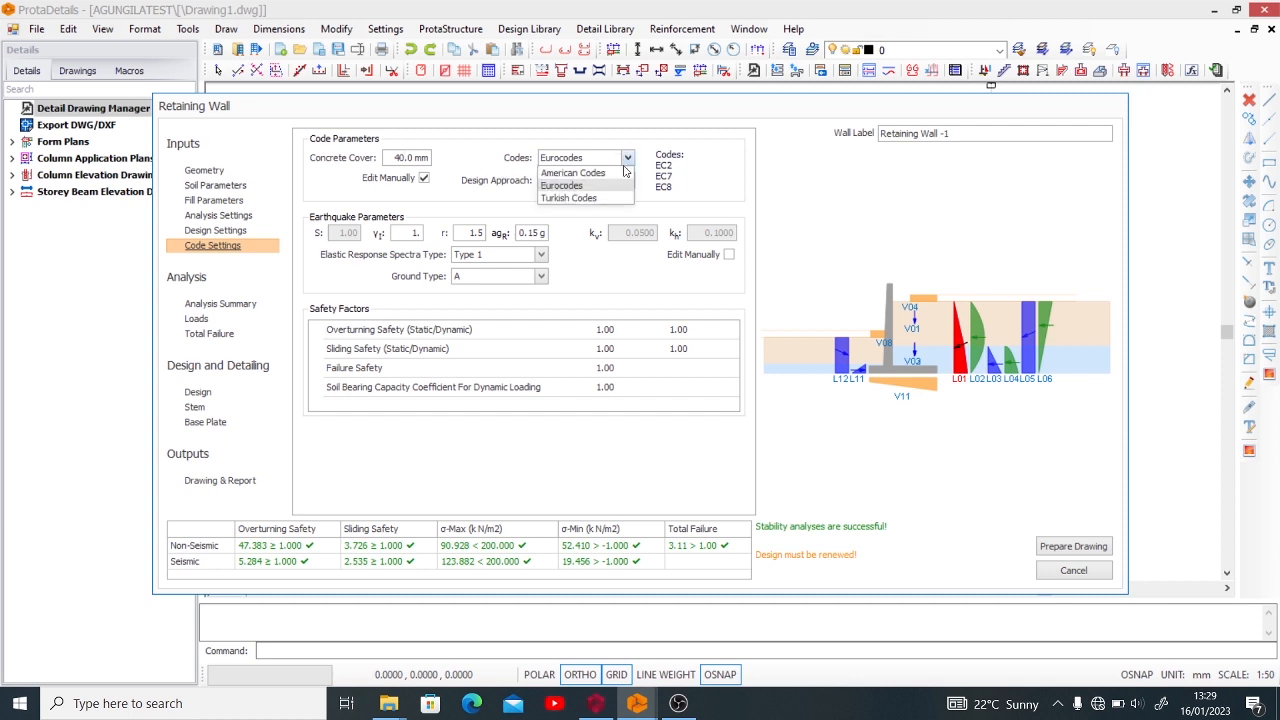
left_click(622, 178)
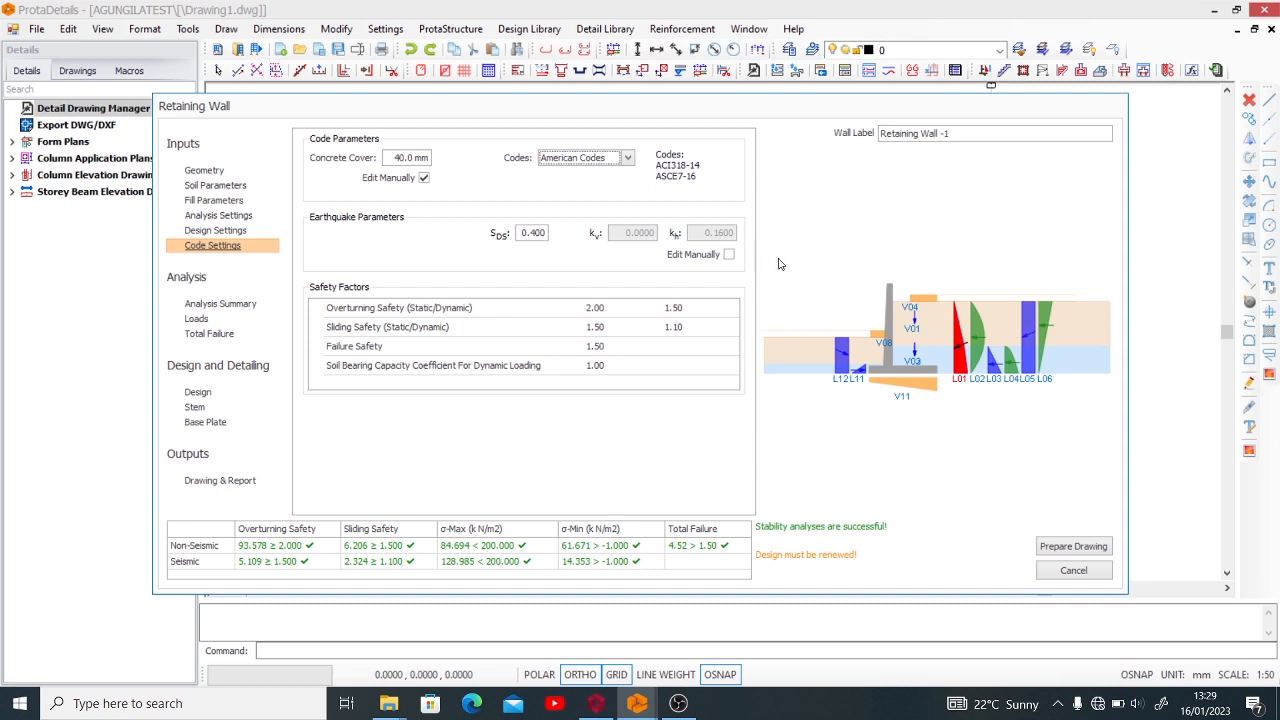
- Try manual editing of the earthquake coefficients, turn it off again, and check the failure safety factor
left_click(729, 256)
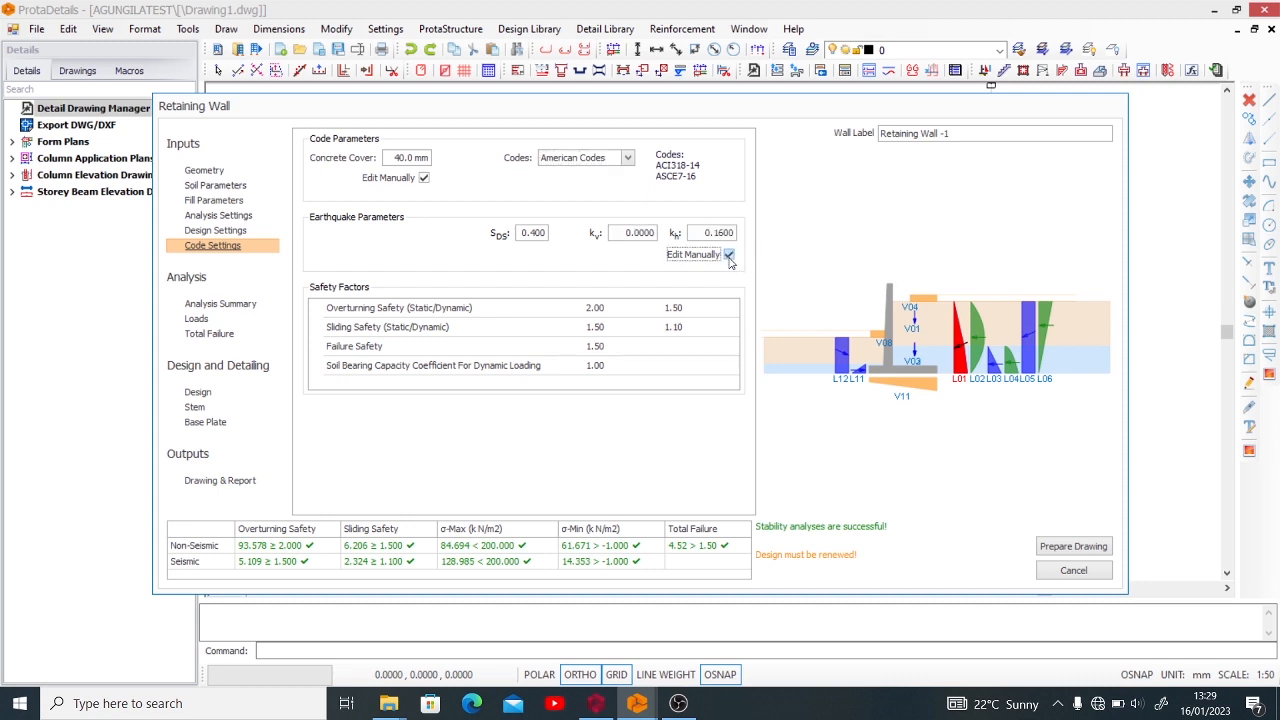
left_click(729, 256)
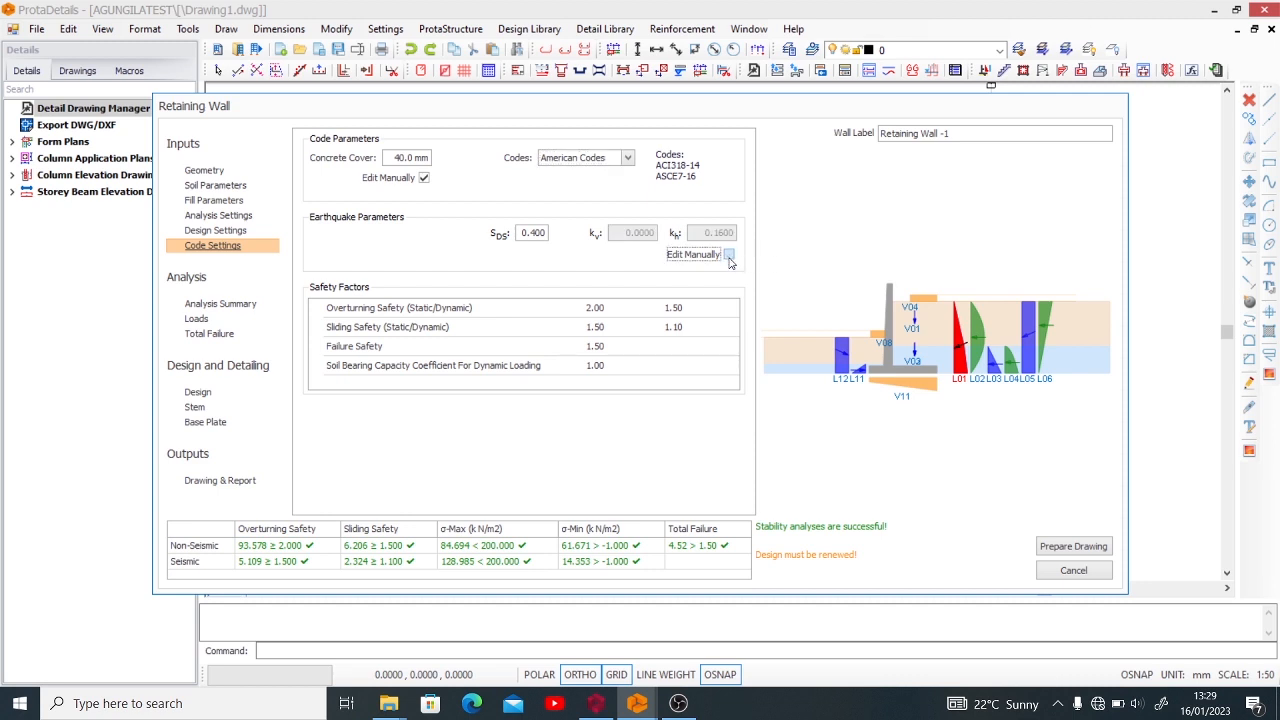
double_click(595, 347)
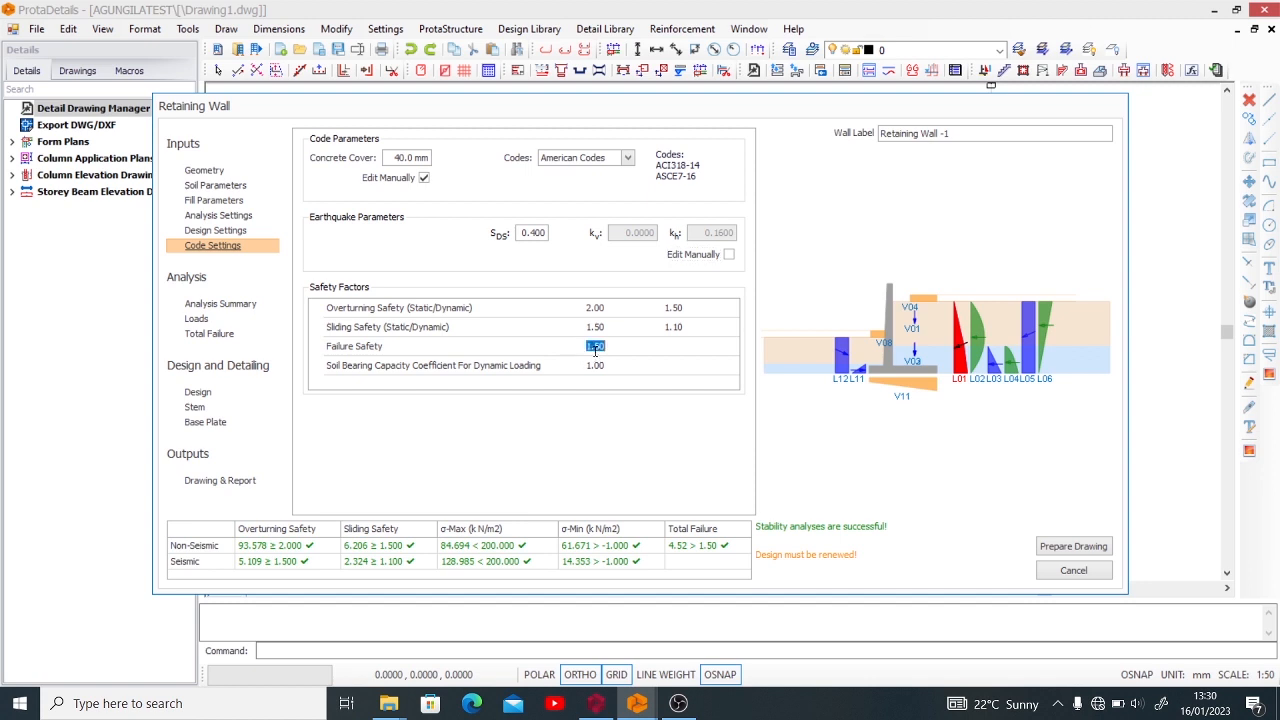
left_click(680, 372)
- Check the analysis summary and generate the wall's reinforcement design, viewing the stem's rebar detailing
left_click(228, 304)
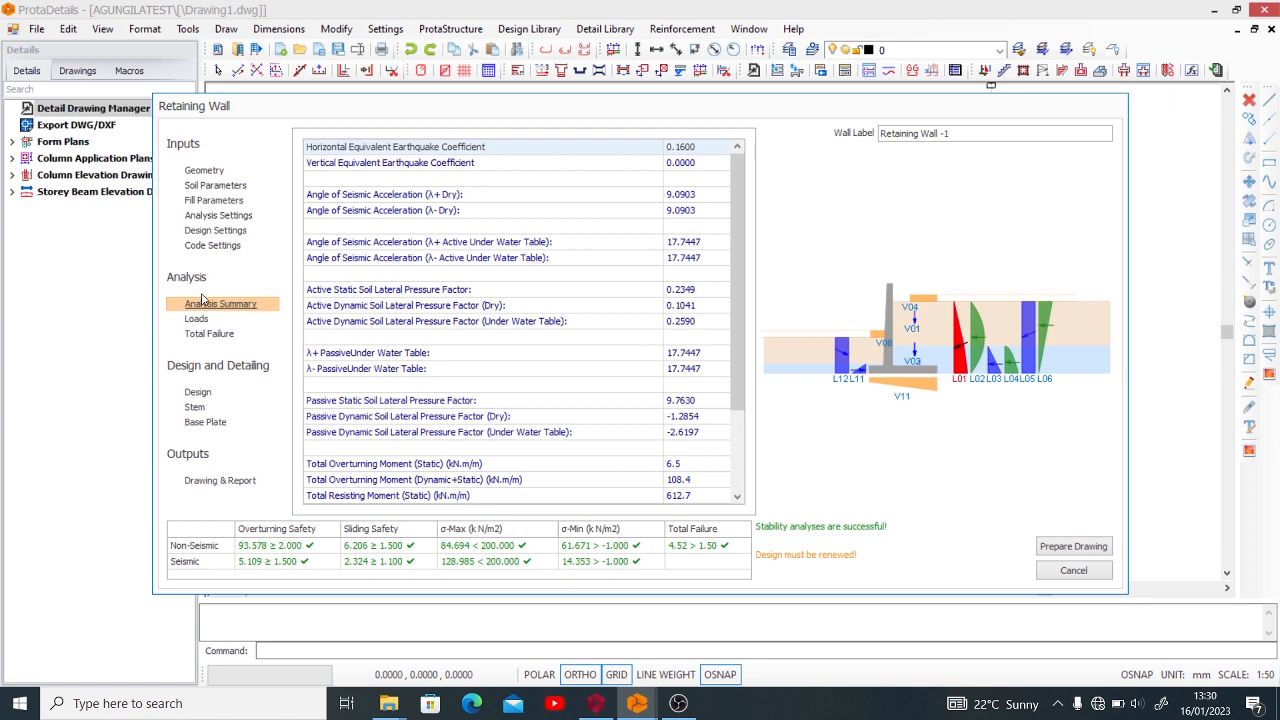
left_click(188, 396)
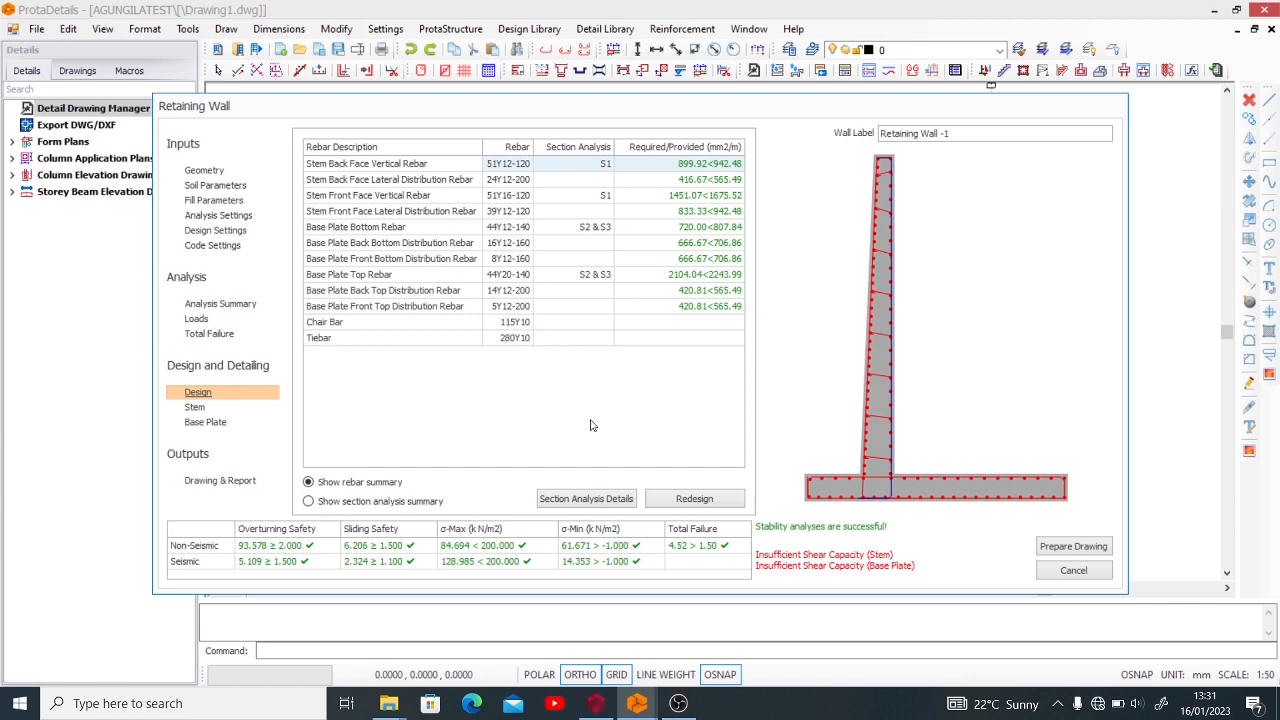
left_click(195, 409)
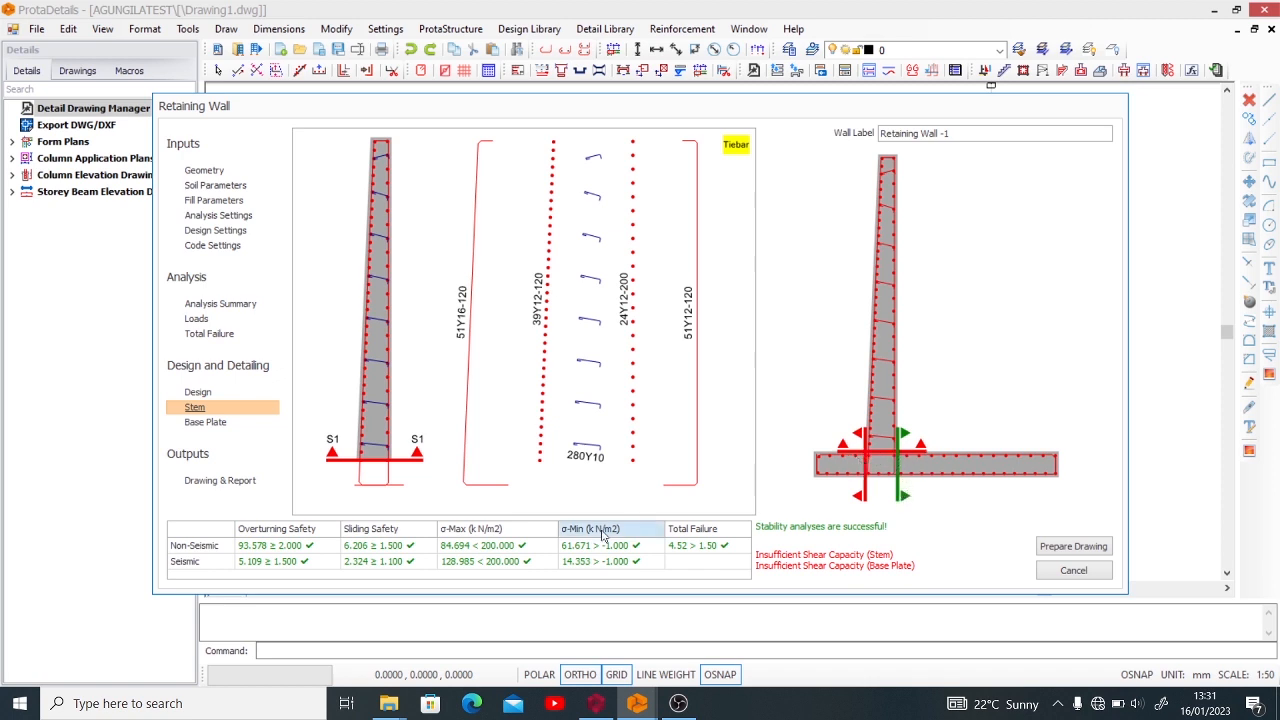
- Check the base plate's rebar detailing and the wall's rebar design summary
left_click(214, 424)
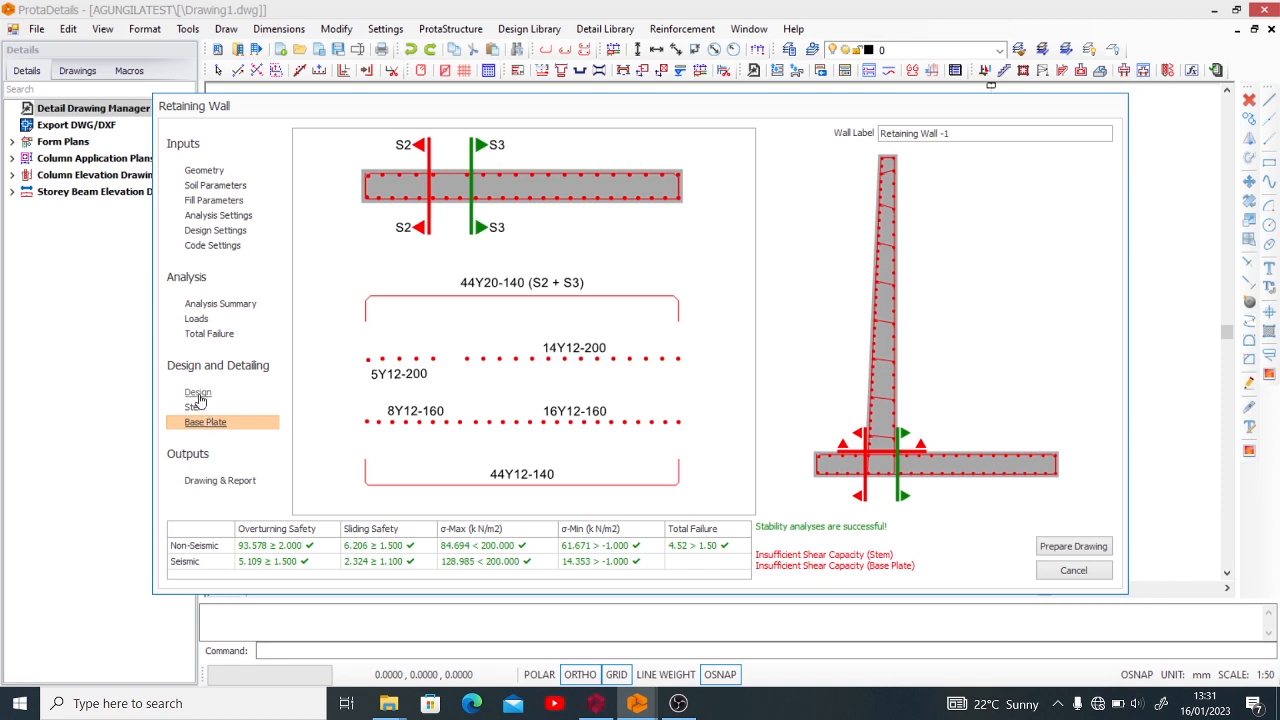
left_click(198, 394)
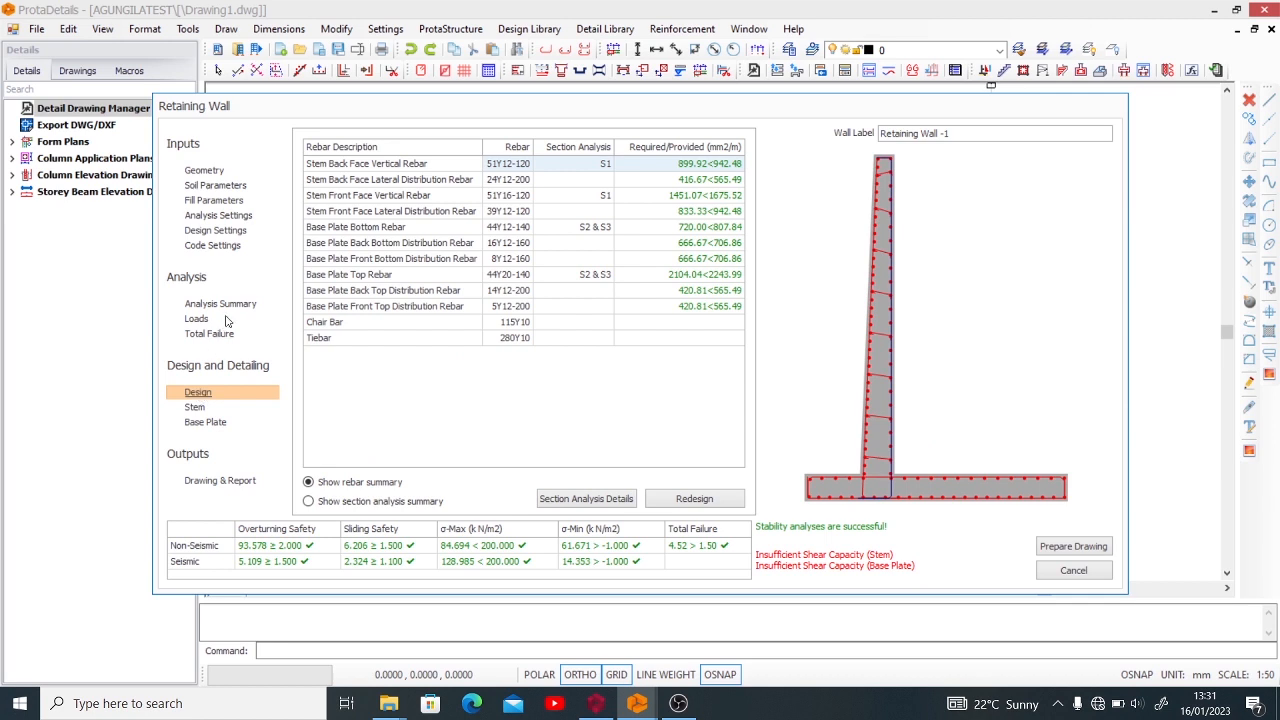
- In the wall geometry, set the stem bottom width to 800 mm and the stem top width to 500 mm
left_click(213, 171)
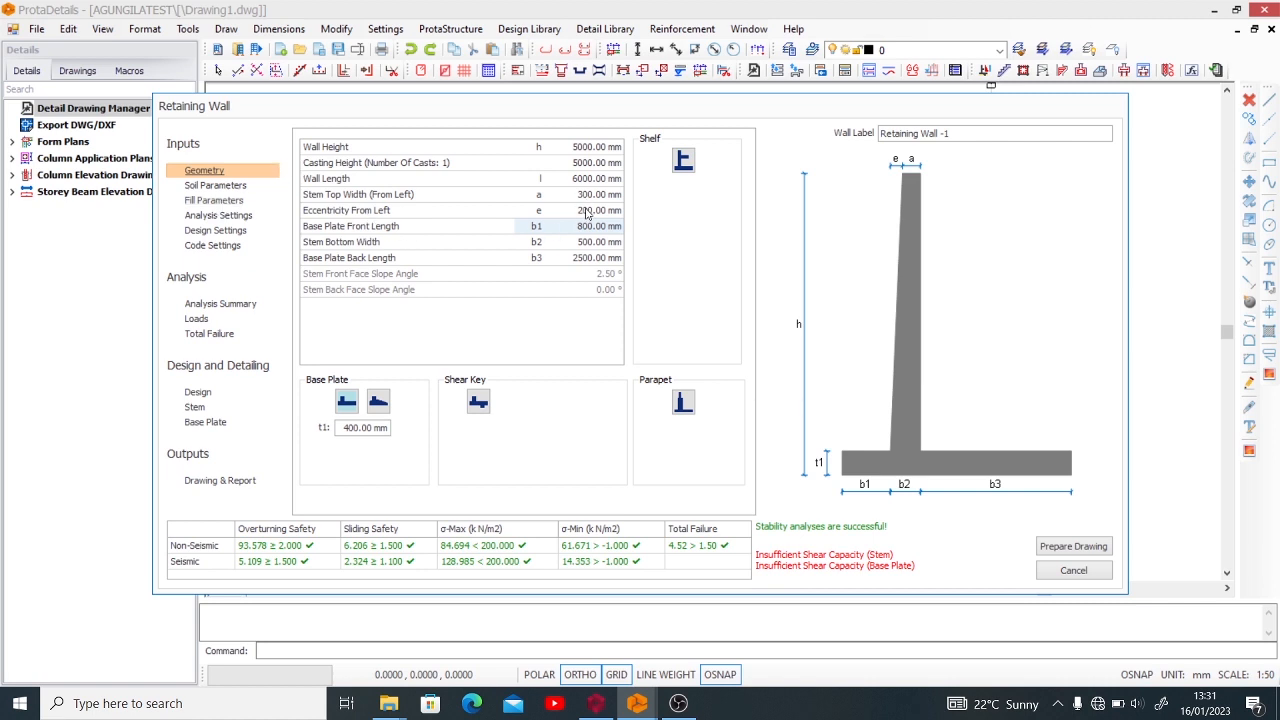
left_click(584, 243)
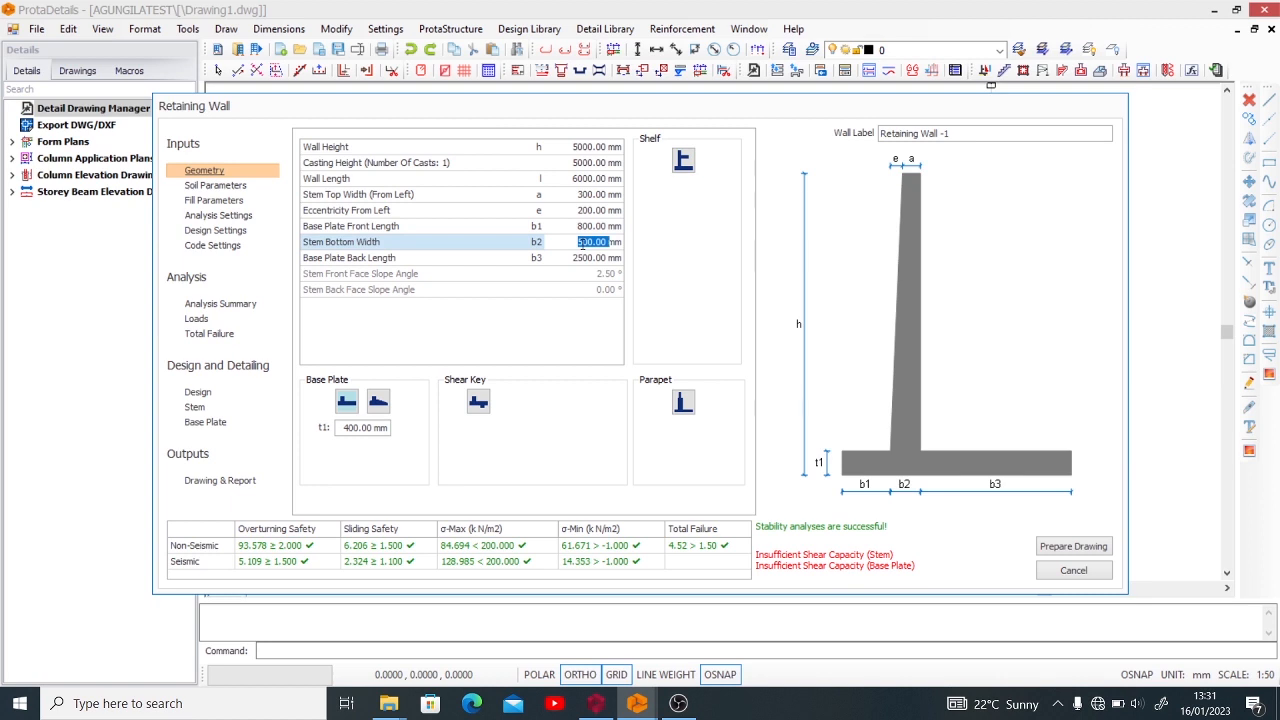
type("800.00")
left_click(582, 195)
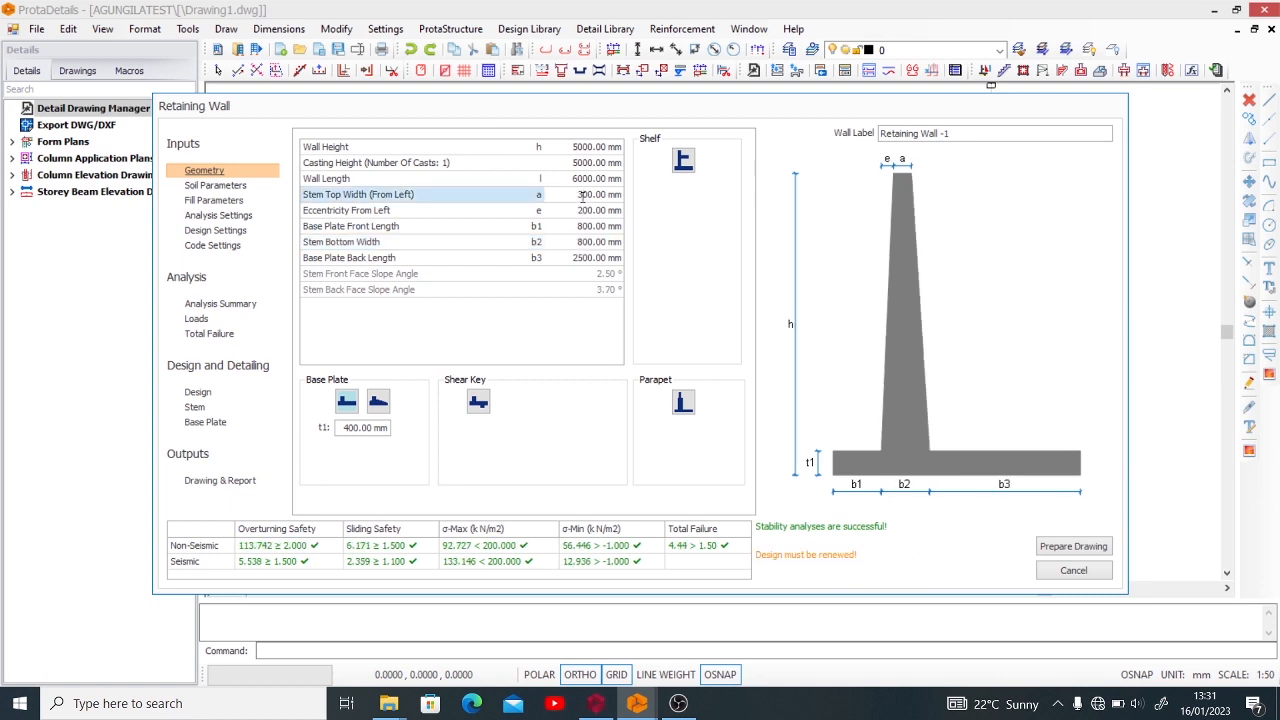
left_click(582, 195)
type("500.00")
left_click(580, 210)
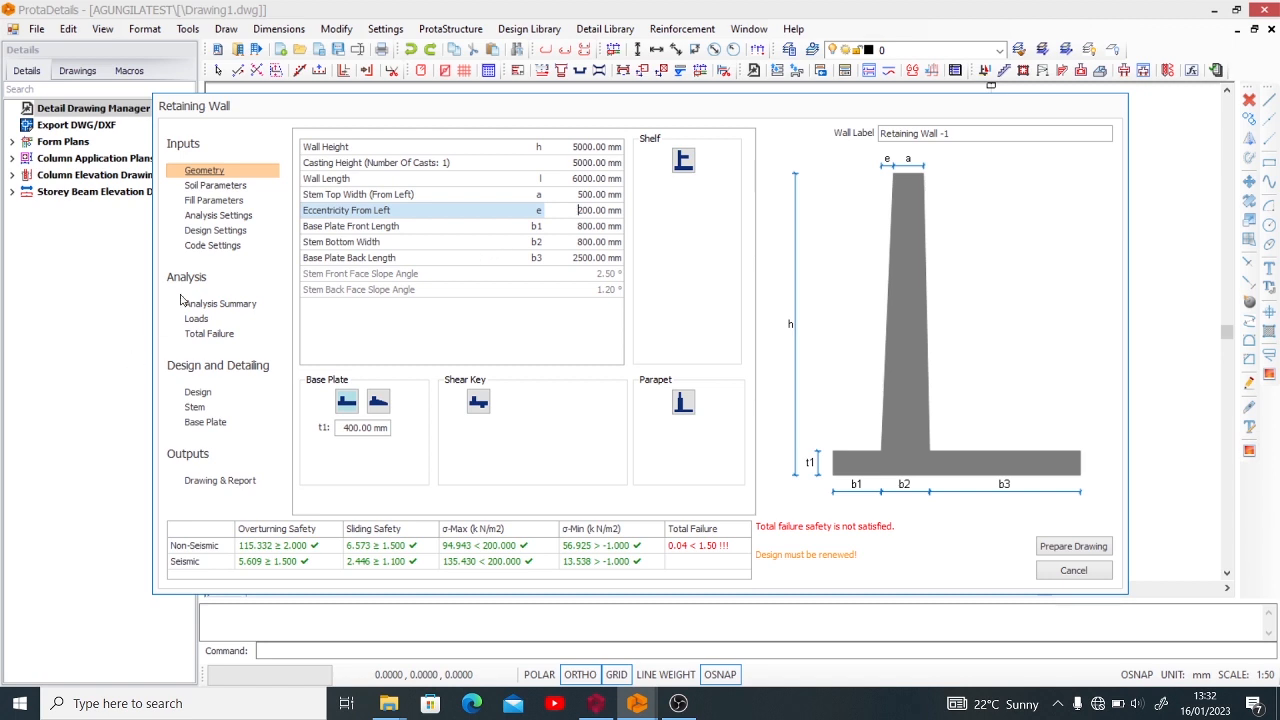
- Review the soil and fill parameters and the analysis, design and code settings without changing them
left_click(215, 185)
left_click(212, 201)
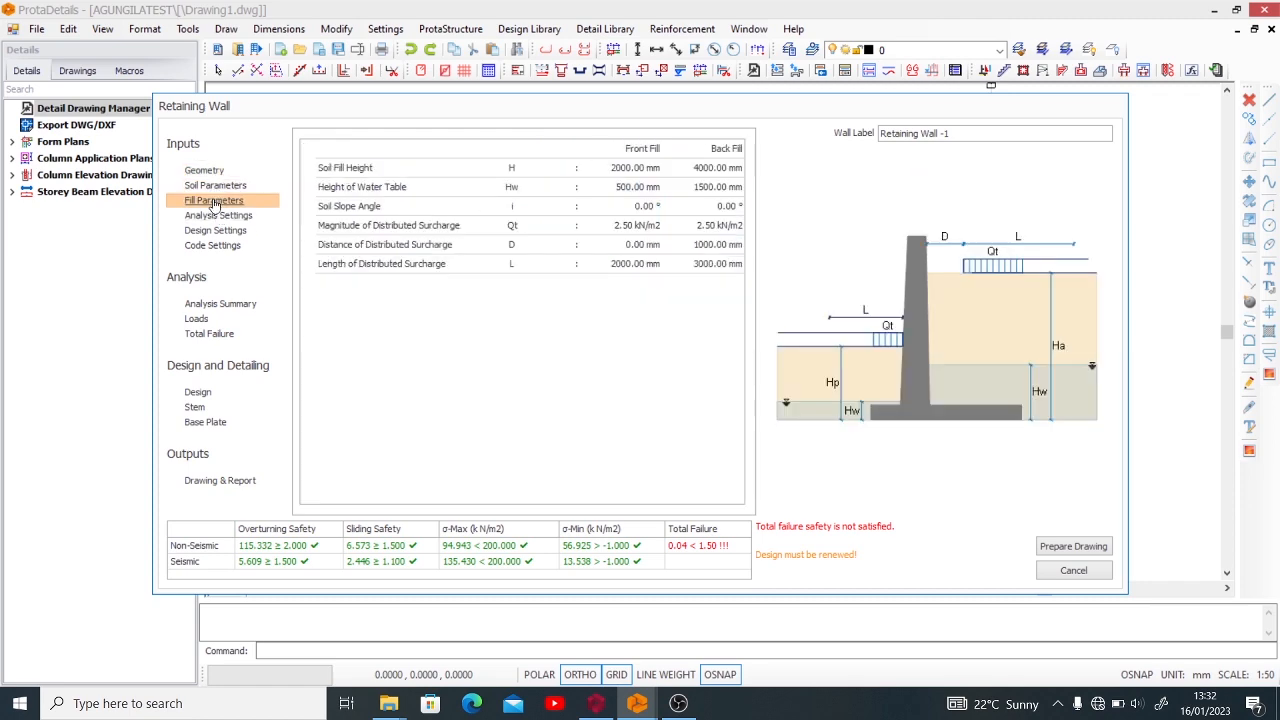
left_click(217, 216)
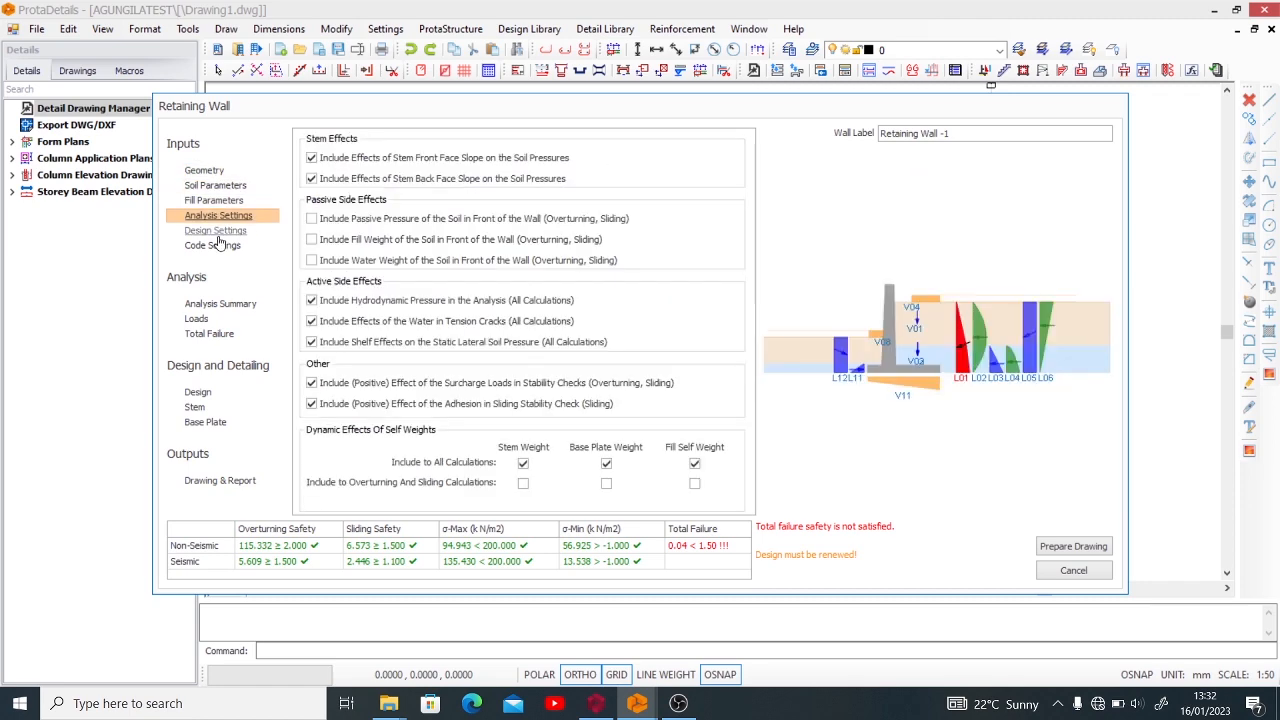
left_click(217, 232)
left_click(219, 246)
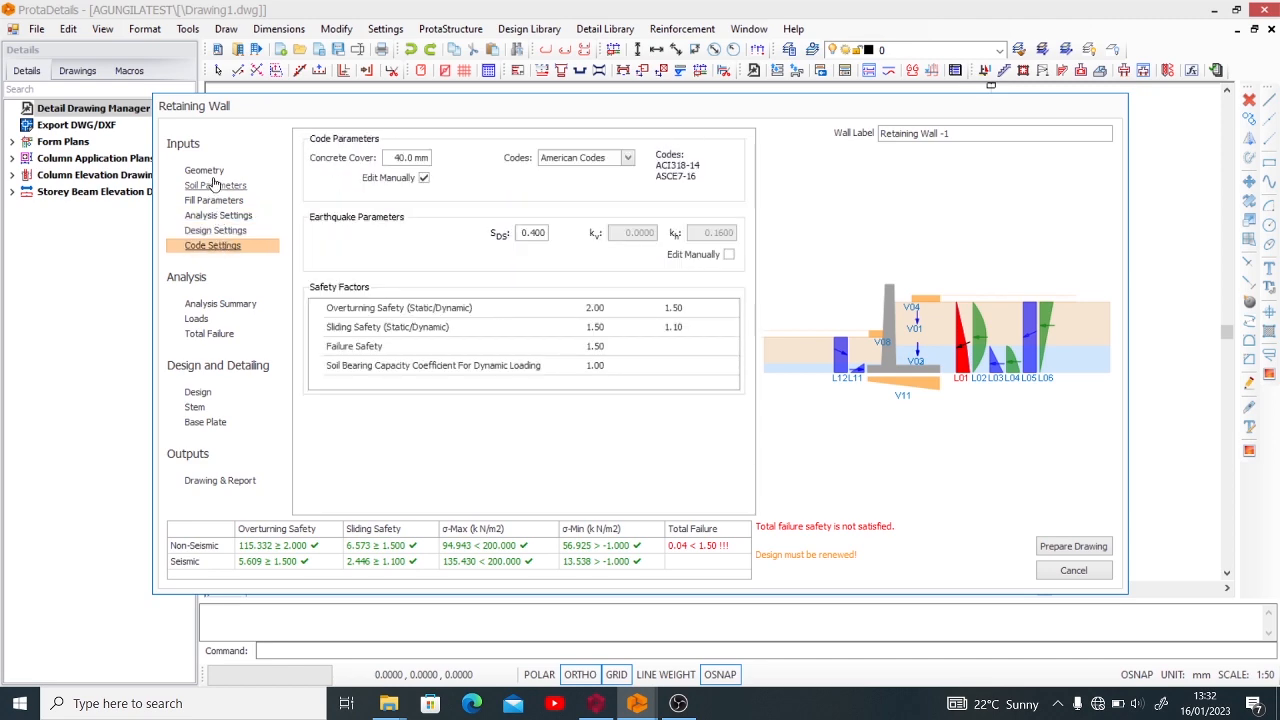
- In the wall geometry, set the base plate thickness t1 to 700 mm, keeping the flat base plate type
left_click(205, 171)
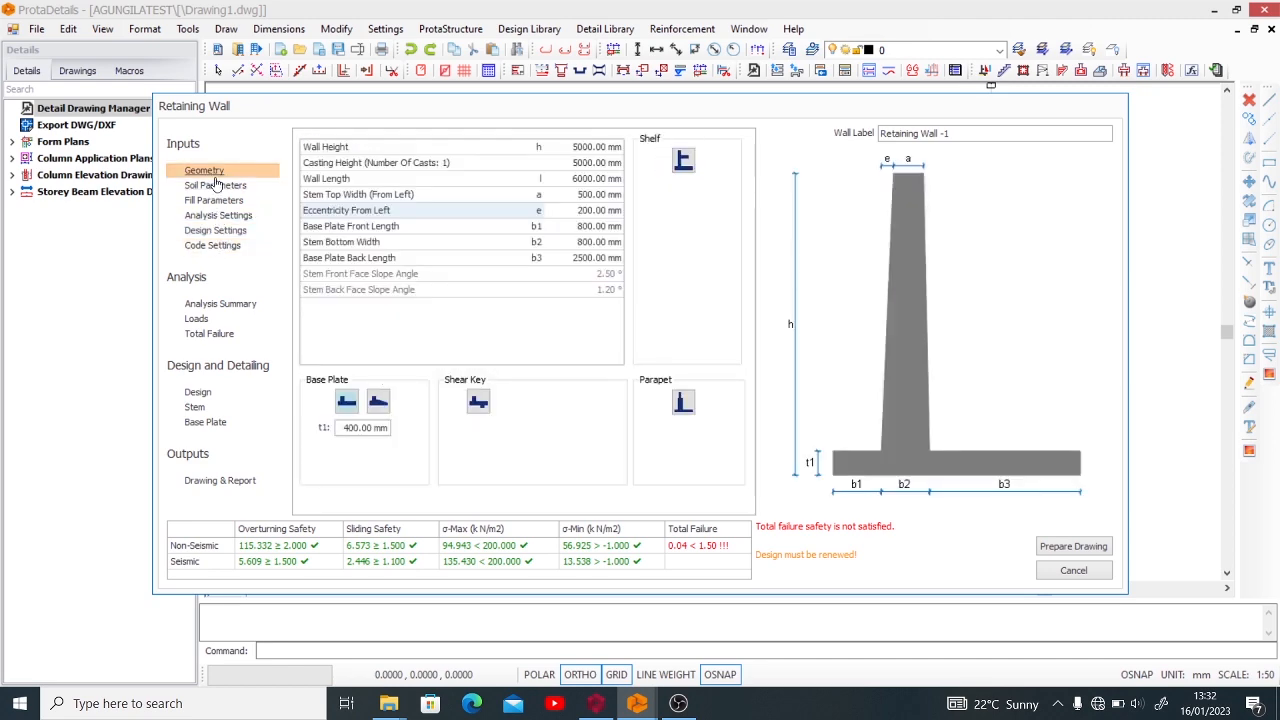
double_click(354, 427)
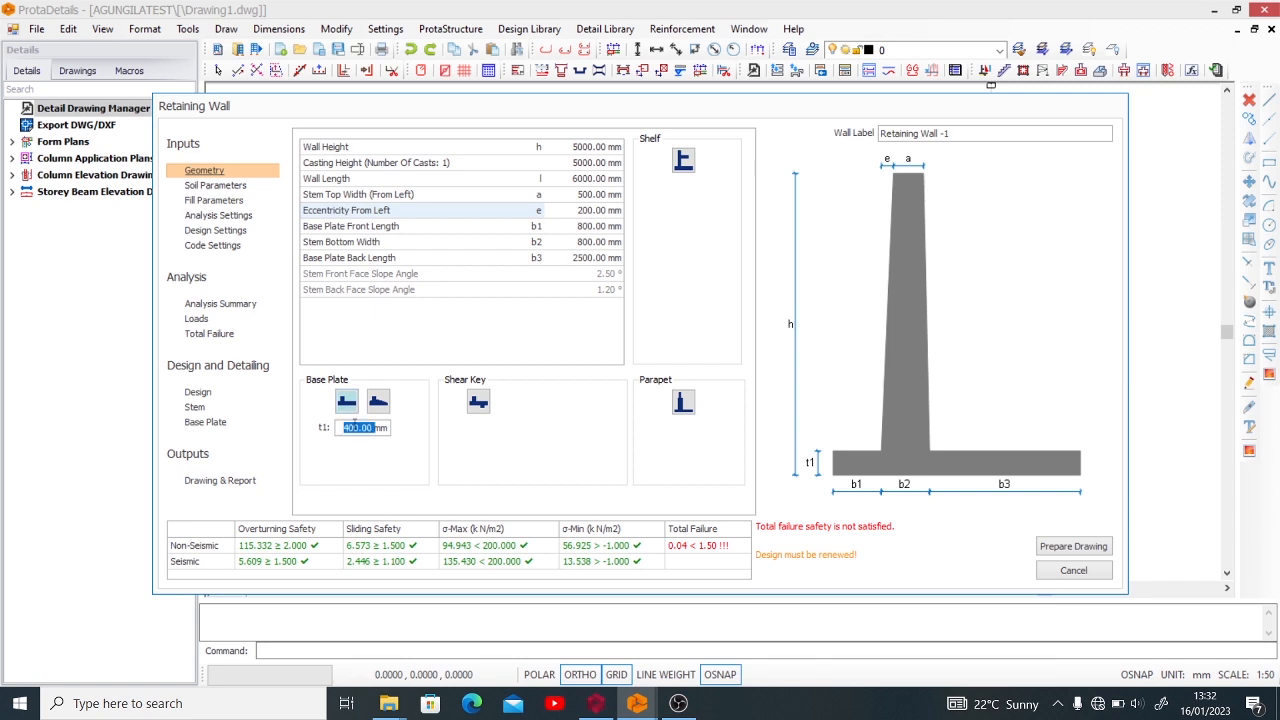
type("700")
left_click(351, 403)
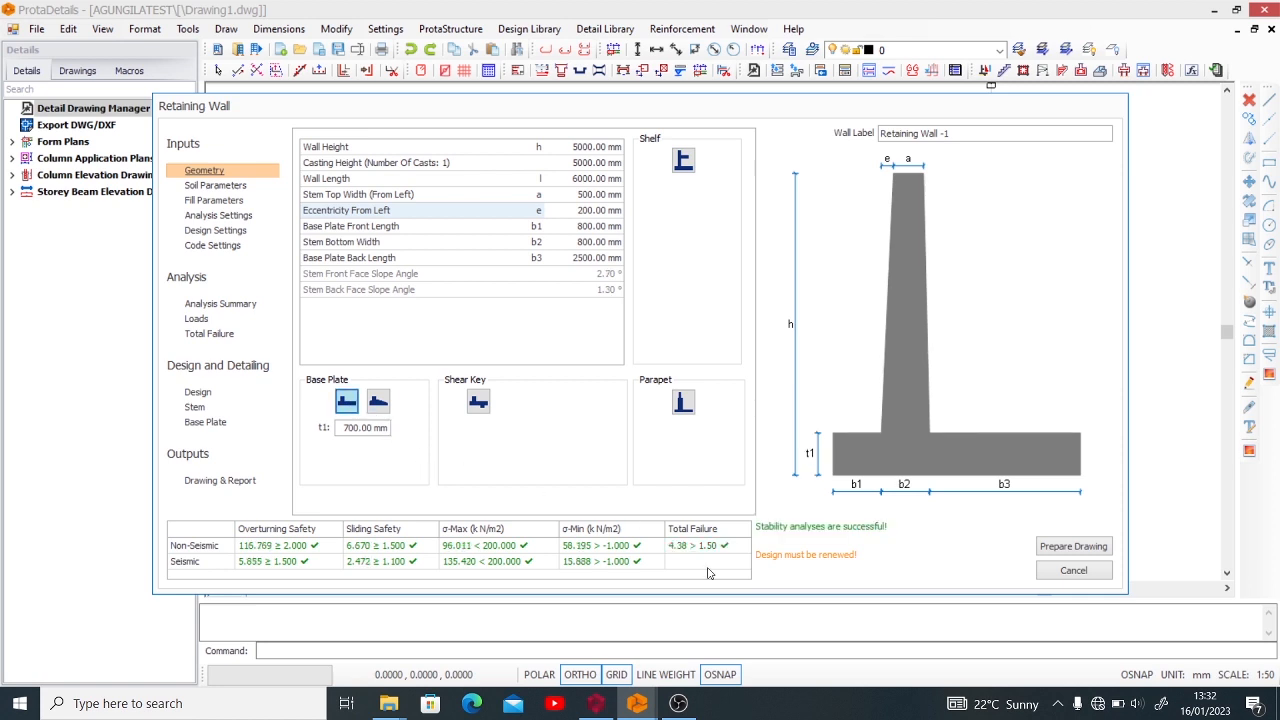
- Renew the wall's reinforcement design and check the rebar detailing of the stem and base plate
left_click(196, 396)
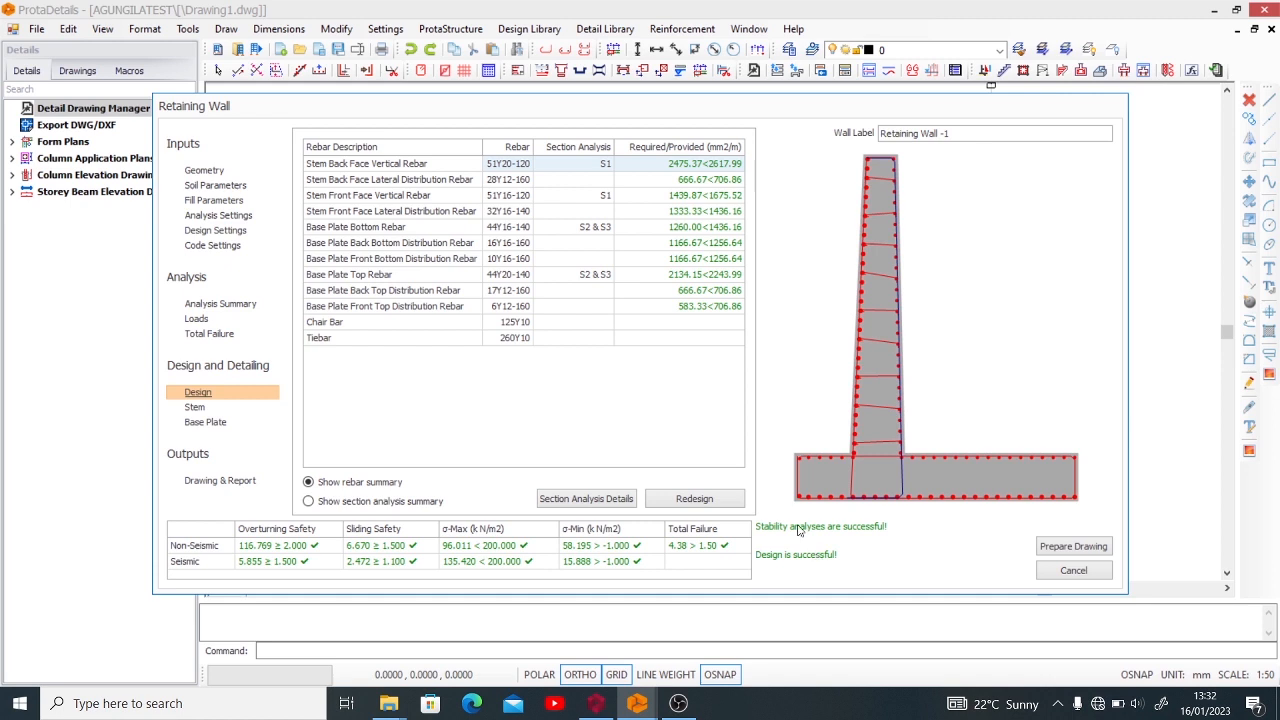
left_click(195, 408)
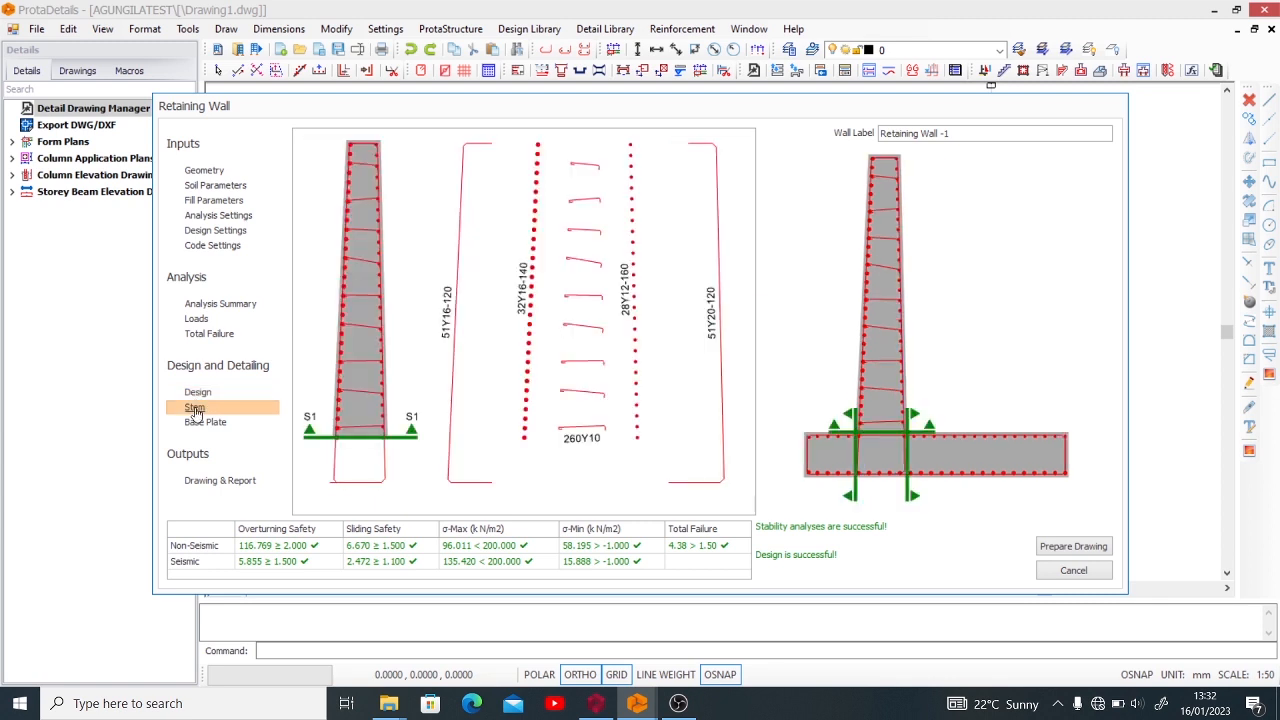
left_click(199, 424)
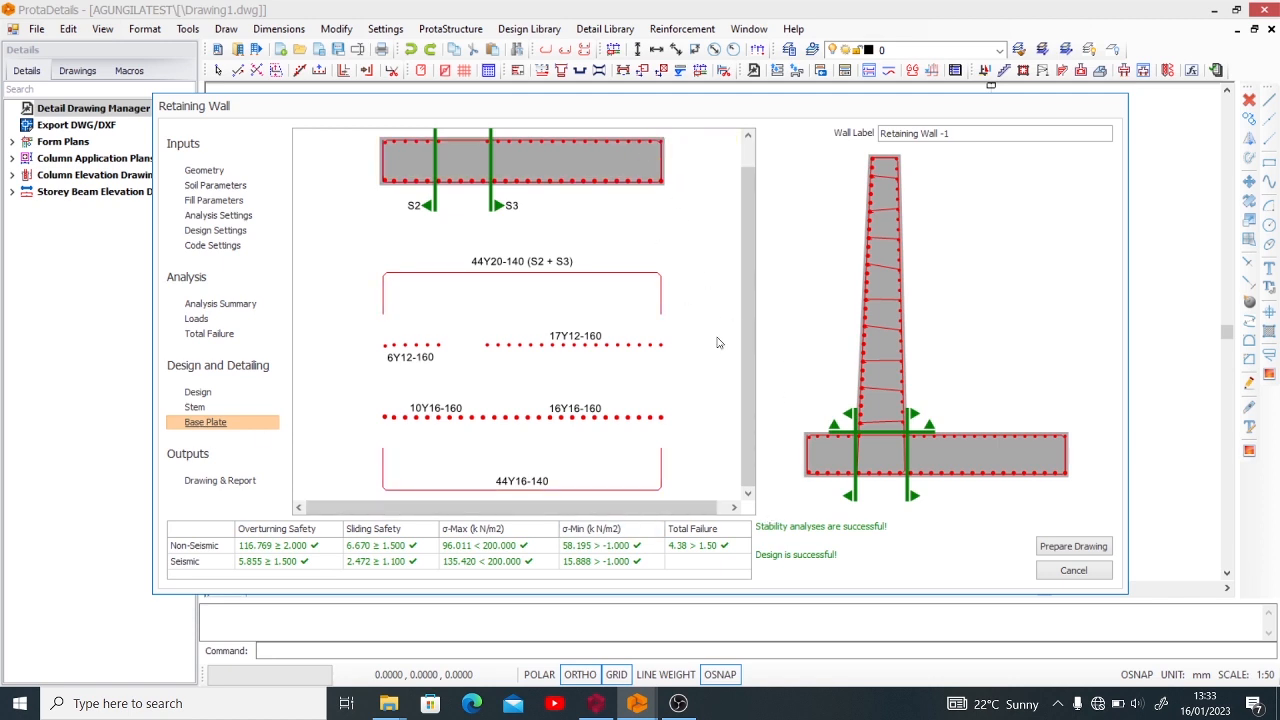
- Prepare the retaining wall drawing and pick its insertion point in the empty area below and left of the origin
left_click(1059, 553)
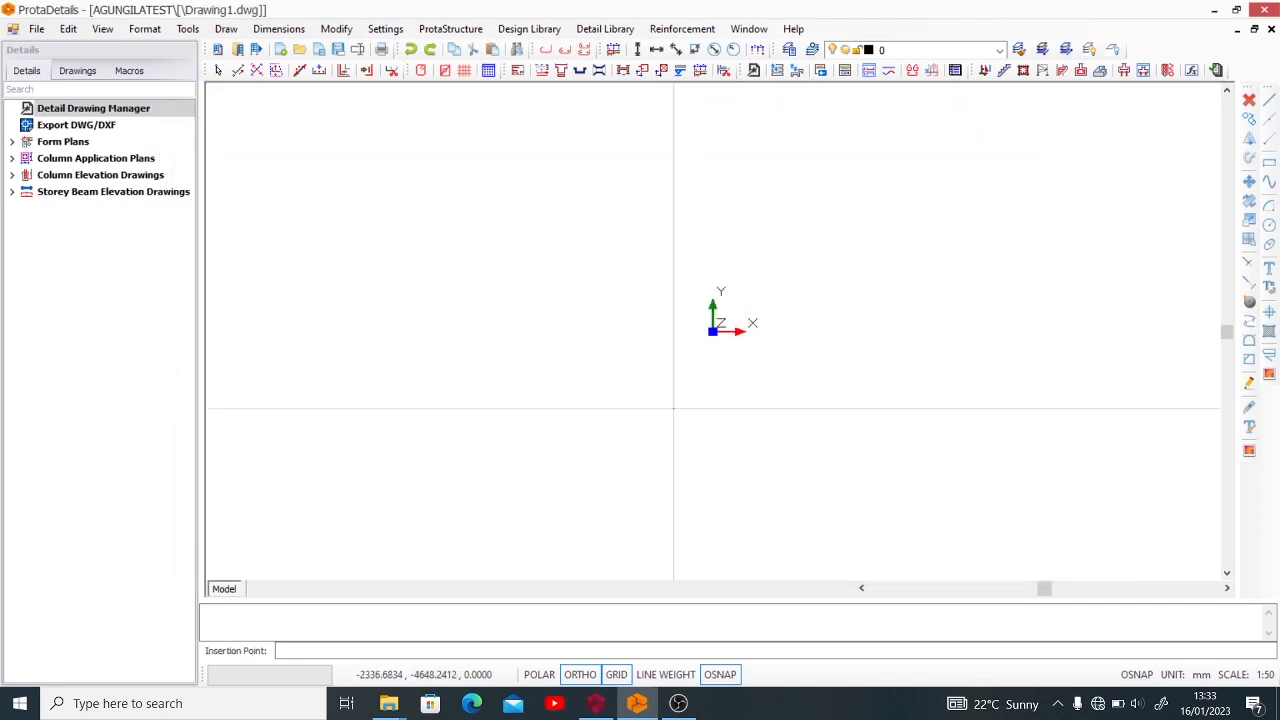
left_click(337, 538)
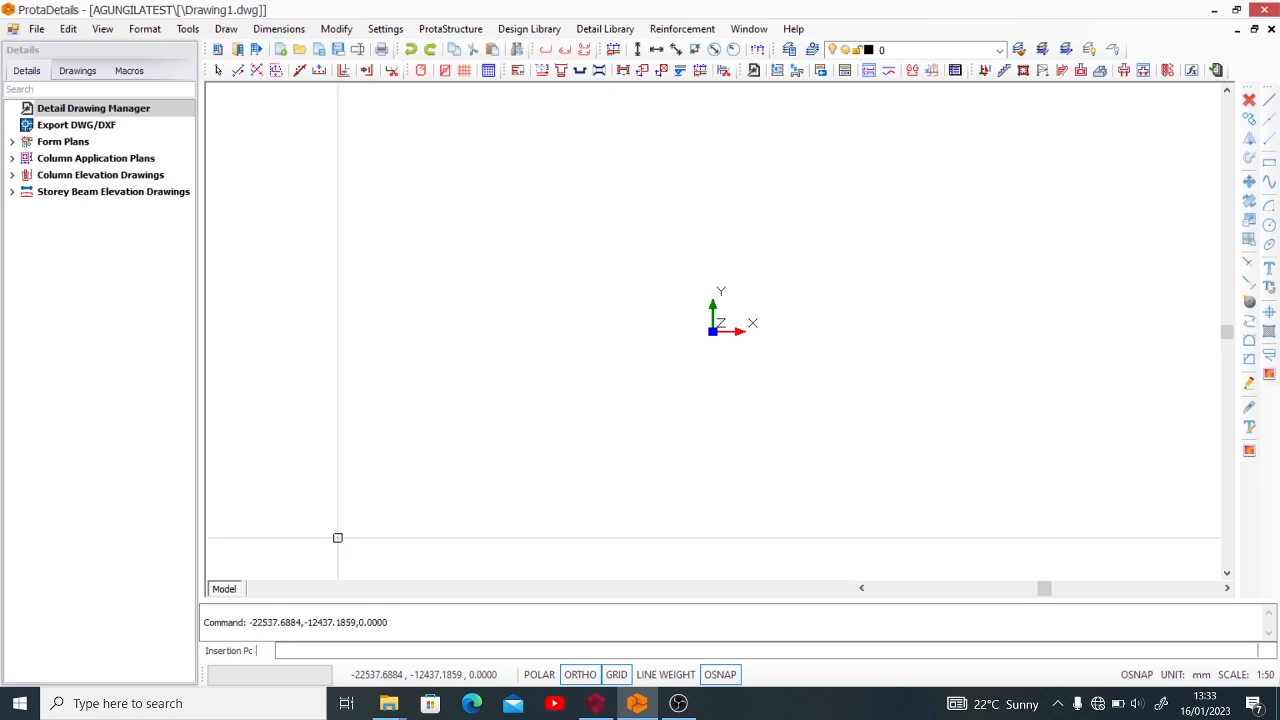